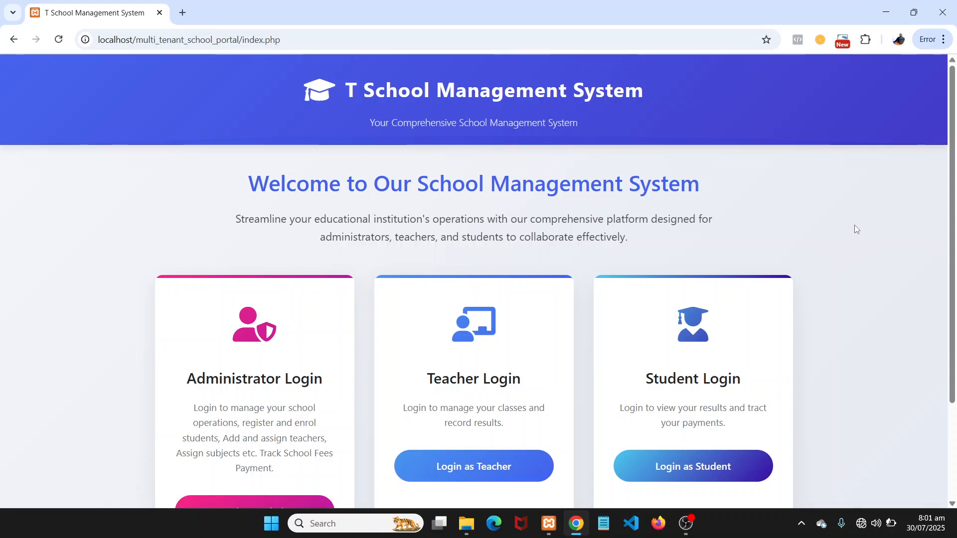
- Open the teacher login page from the school portal's home page
scroll(860, 228, down, 1)
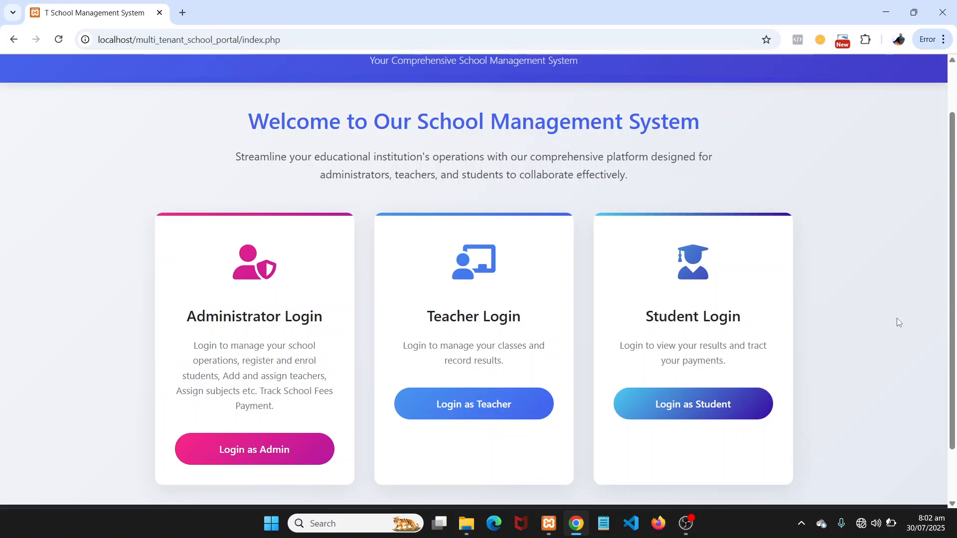
scroll(897, 318, down, 2)
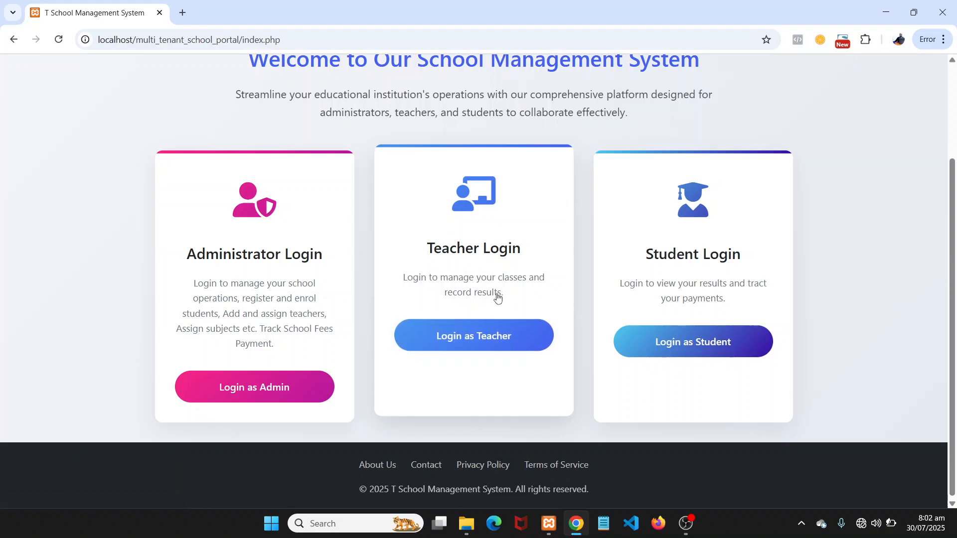
click(468, 342)
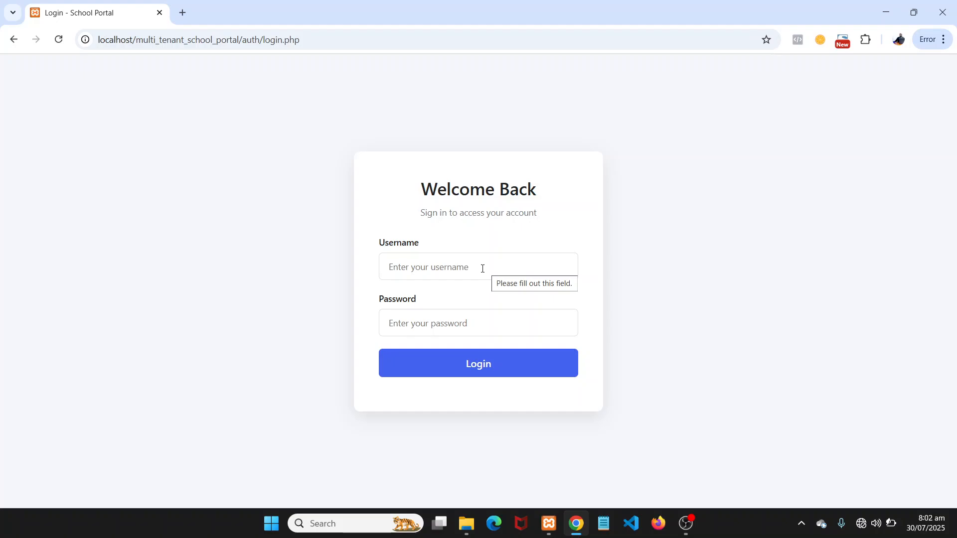
- Sign in to the teacher account by entering its username and the account password
click(482, 270)
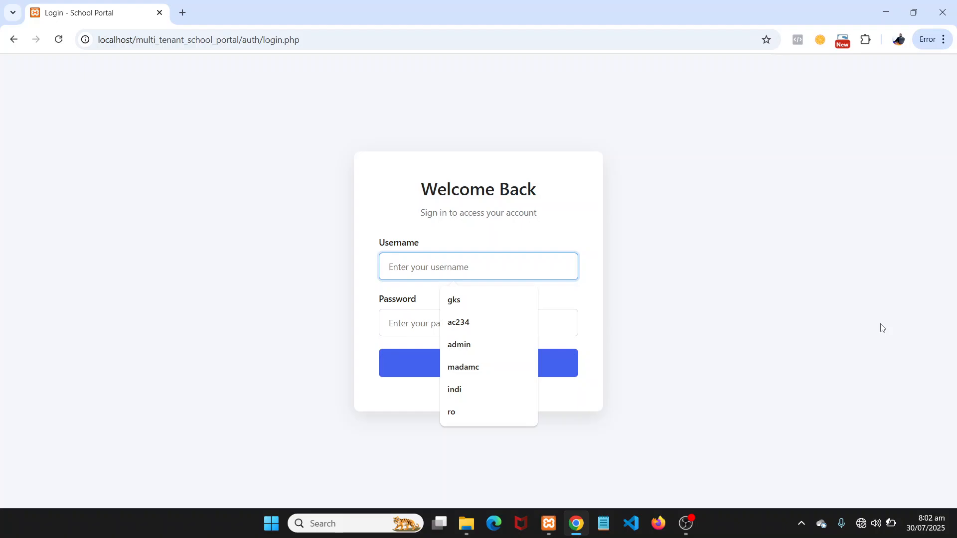
text(u)
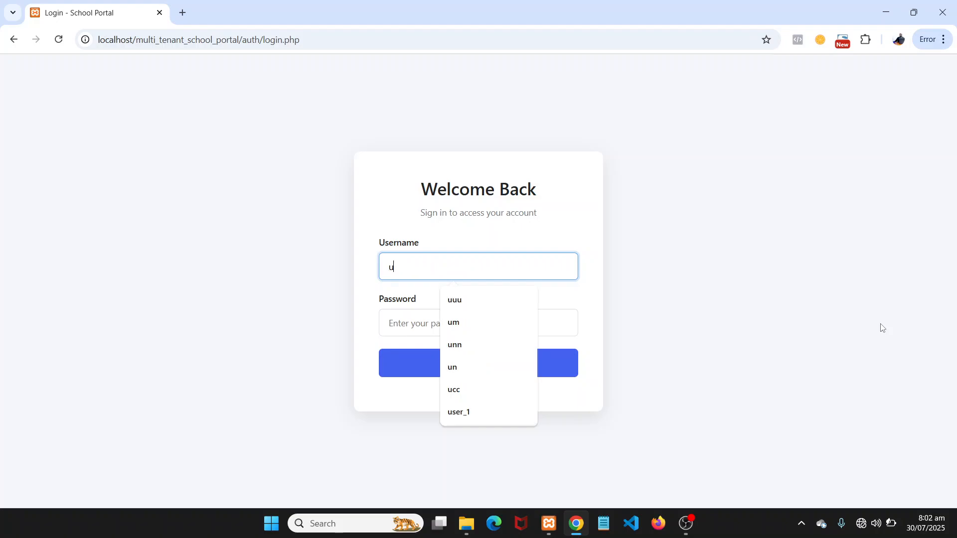
text(m)
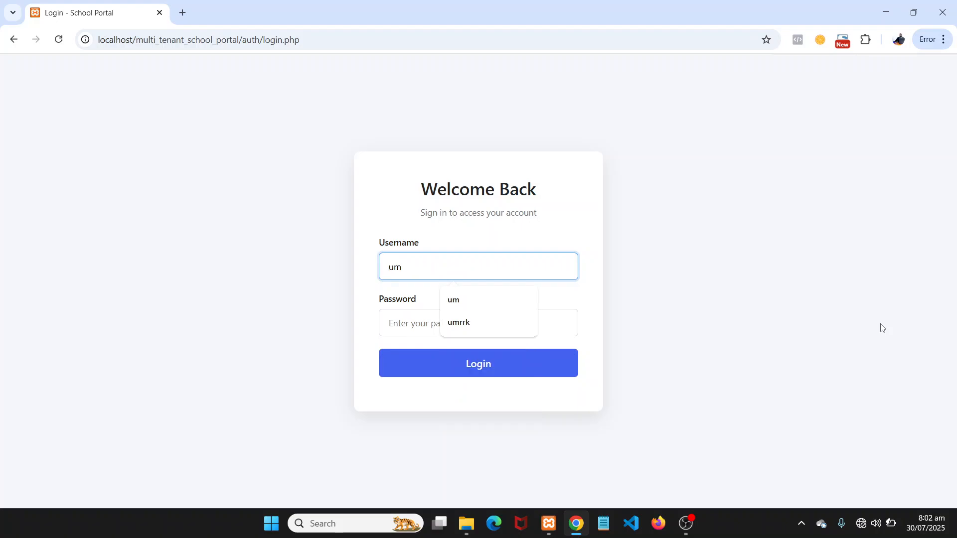
text(rr)
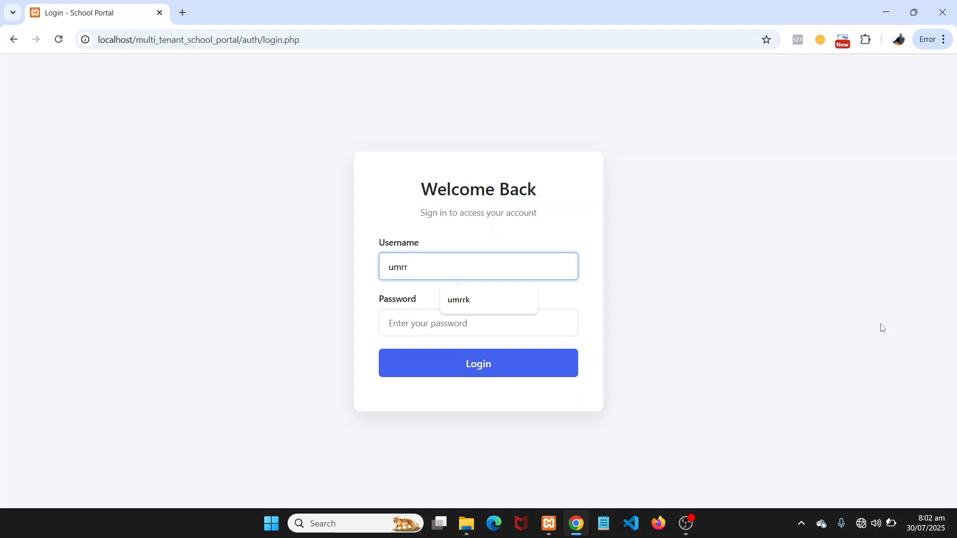
text(k)
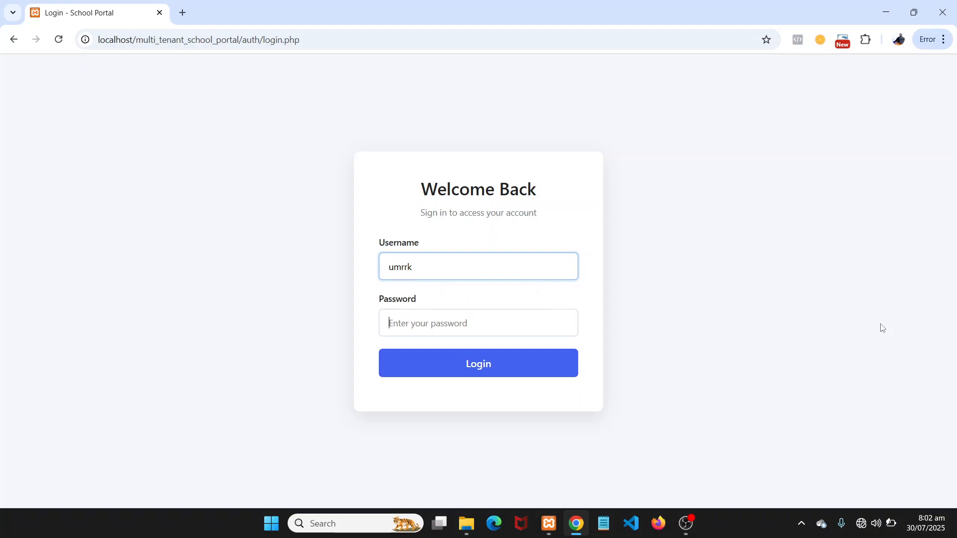
key(Tab)
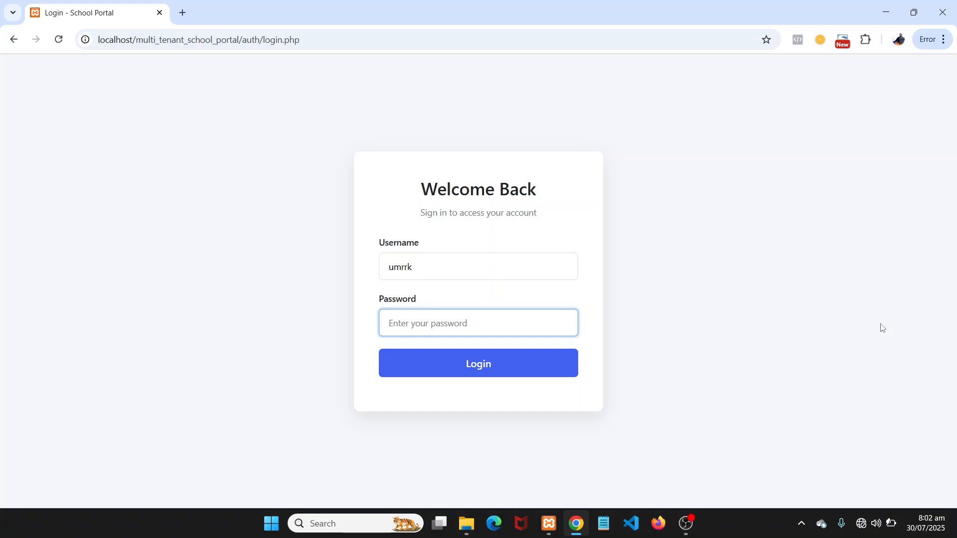
text(•••)
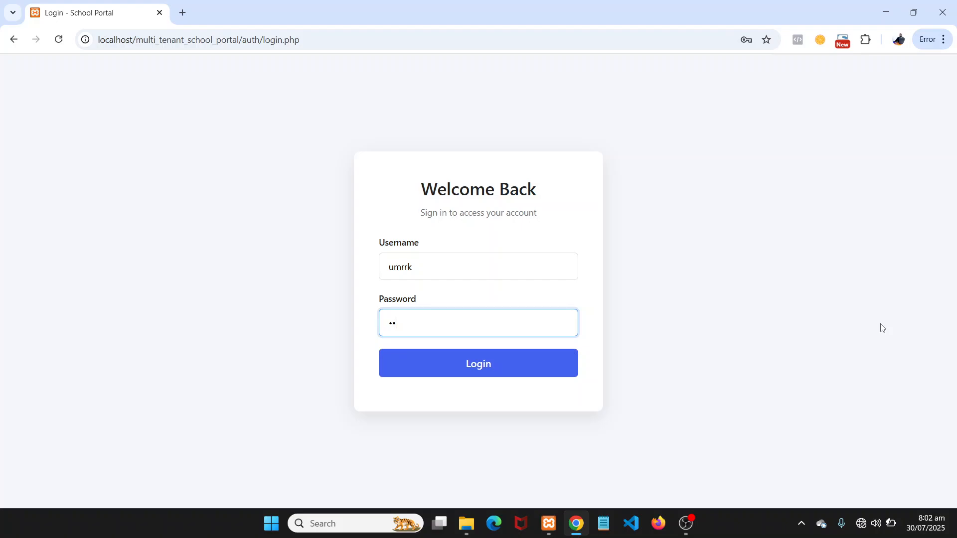
text(•••)
click(477, 365)
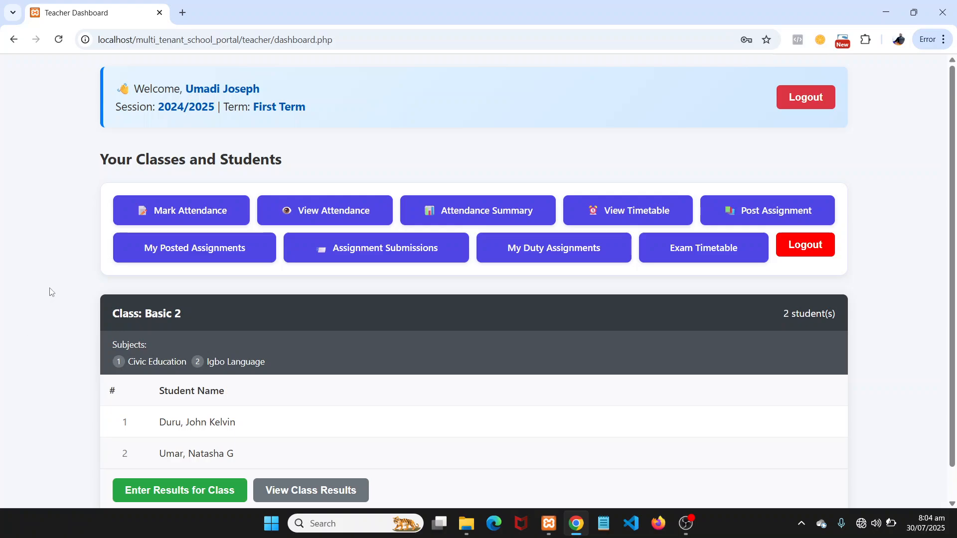
- Examine the teacher dashboard's functions and the subjects and students listed for class Basic 2
scroll(52, 293, down, 1)
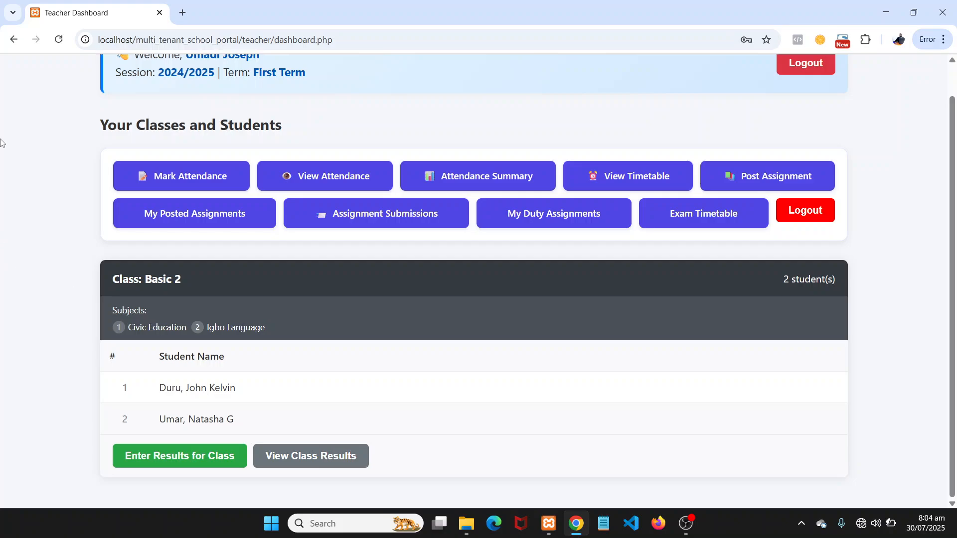
scroll(3, 142, up, 1)
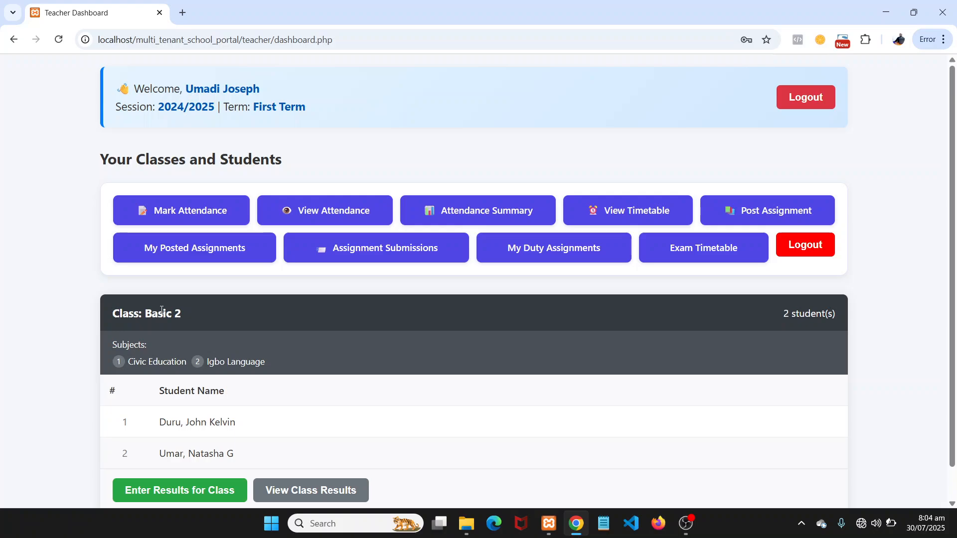
scroll(70, 328, down, 1)
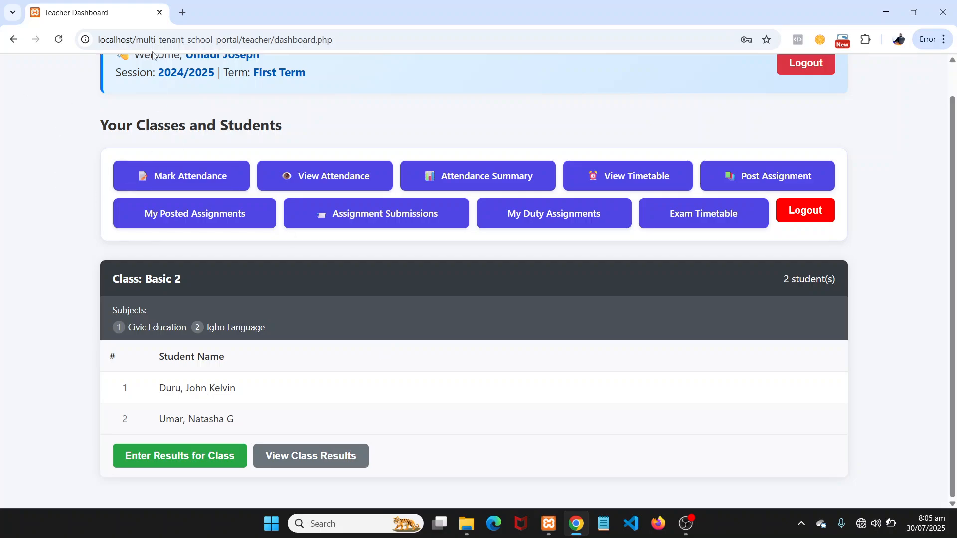
scroll(241, 74, up, 1)
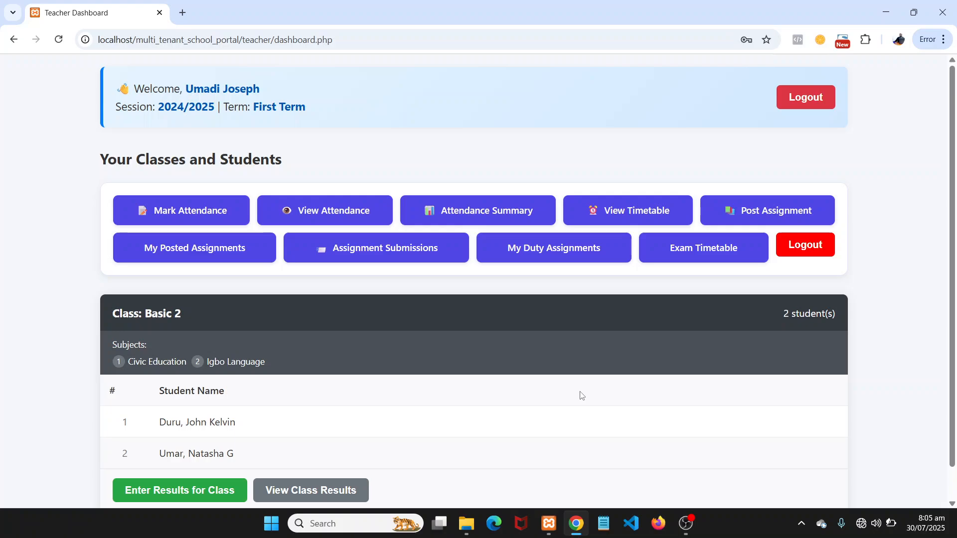
- Look at the results entry form for class Basic 2 and return to the dashboard
scroll(577, 393, down, 1)
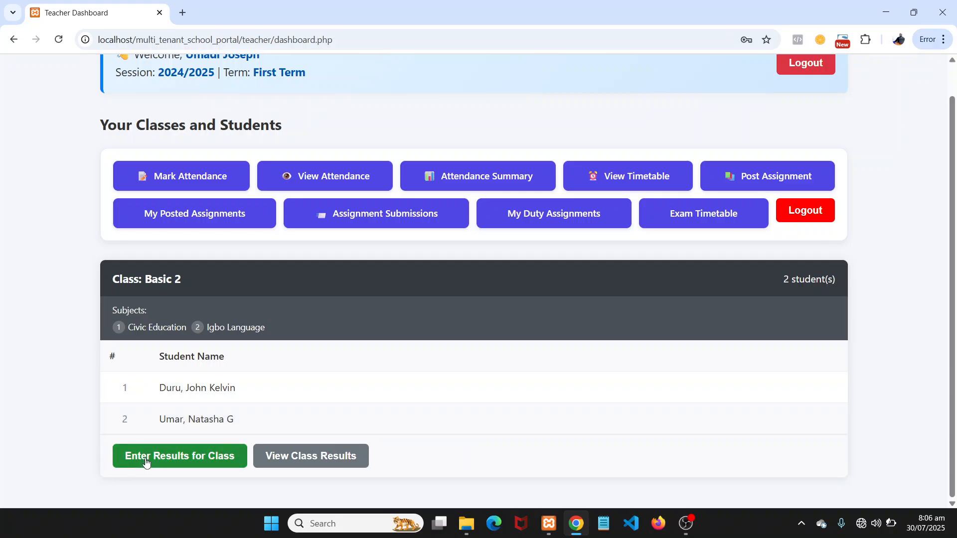
click(215, 459)
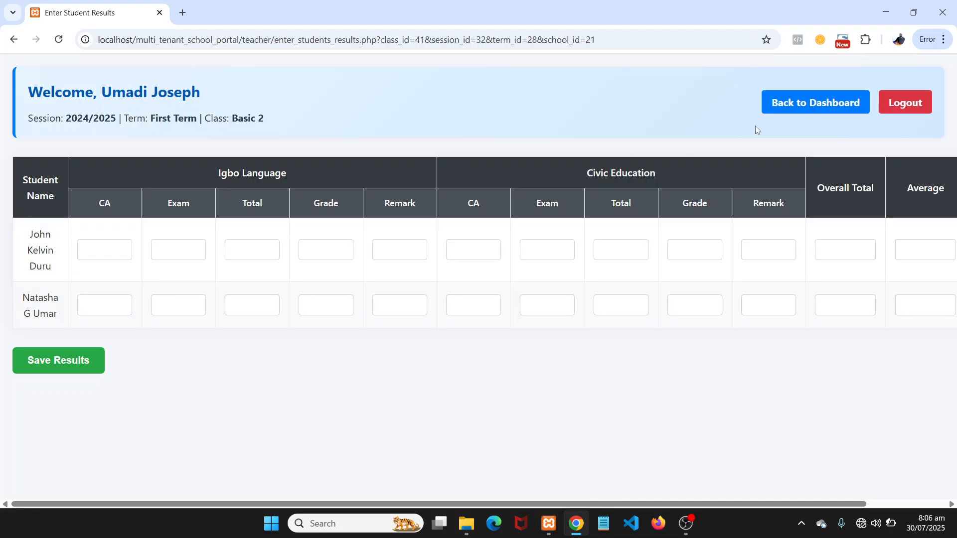
click(830, 104)
- View the First Term class results for Basic 2 and return to the dashboard
scroll(519, 438, down, 1)
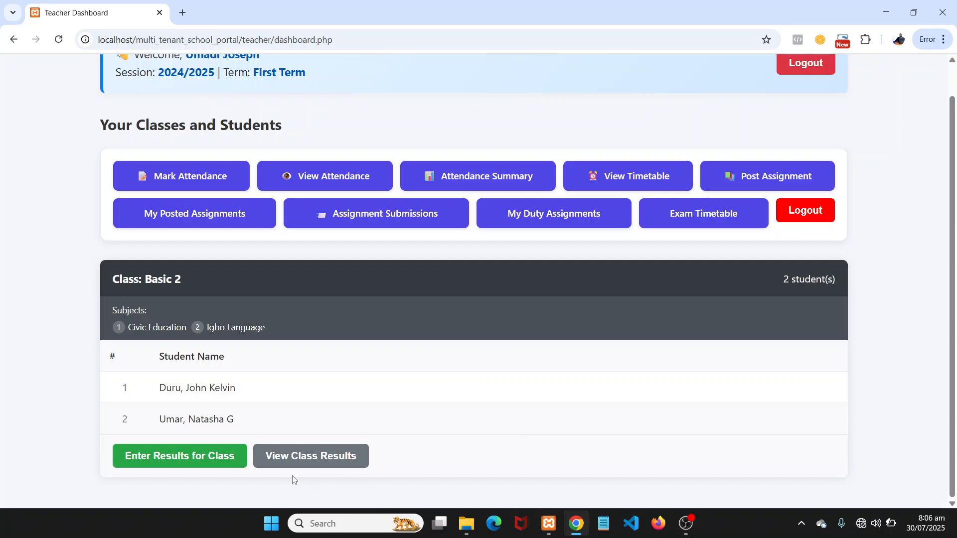
click(317, 460)
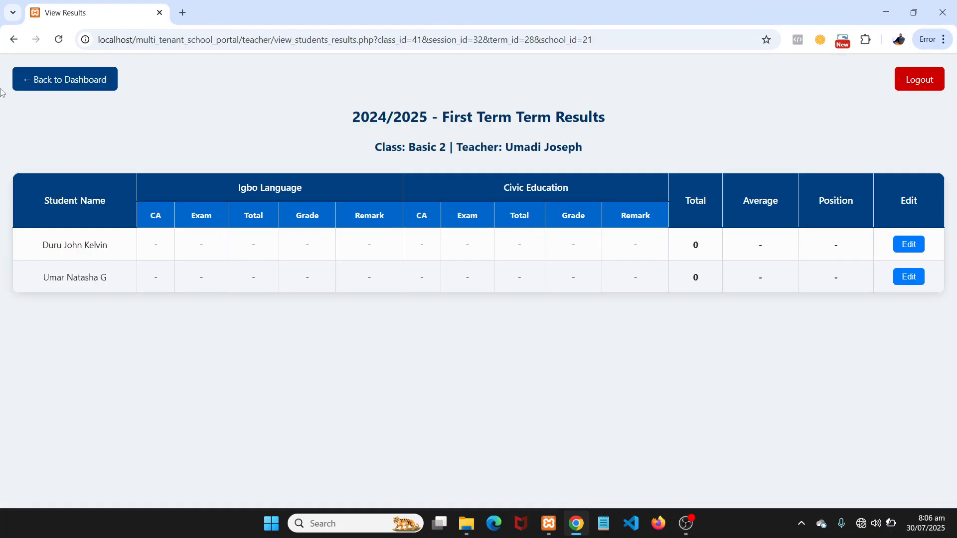
click(47, 79)
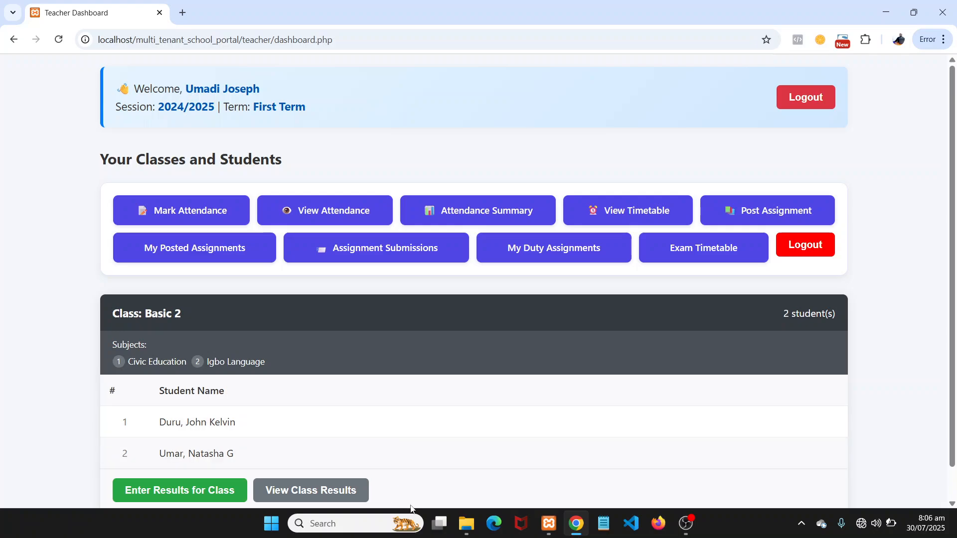
scroll(297, 463, down, 1)
click(348, 460)
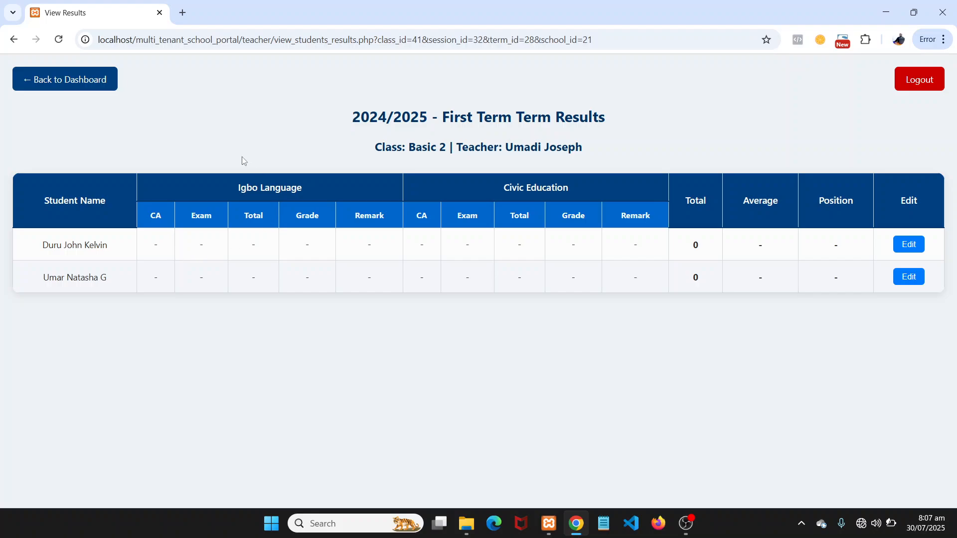
click(58, 78)
- In the Basic 2 results entry form, fill the first student's Igbo Language results: CA 33, Exam 57, Total 90, Grade A, Remark Excellent
scroll(287, 370, down, 1)
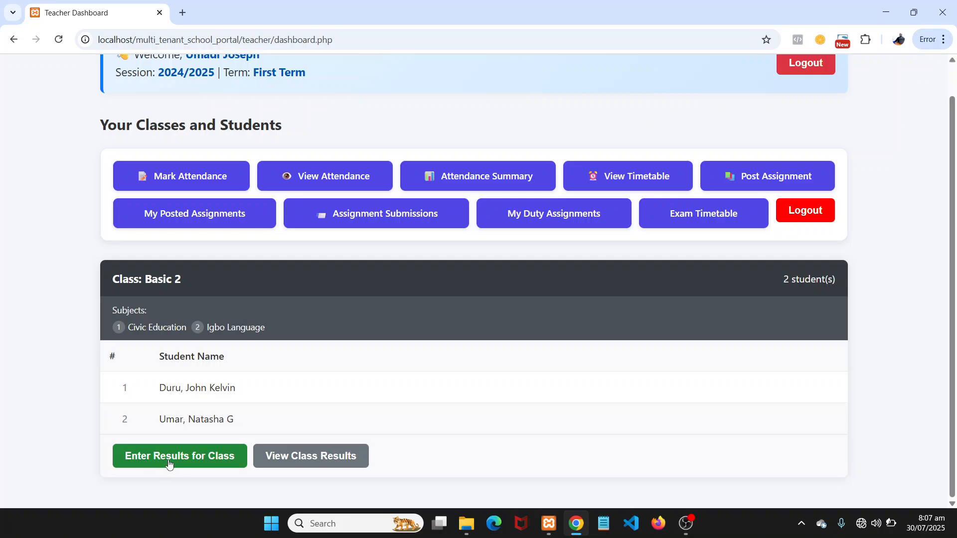
click(209, 462)
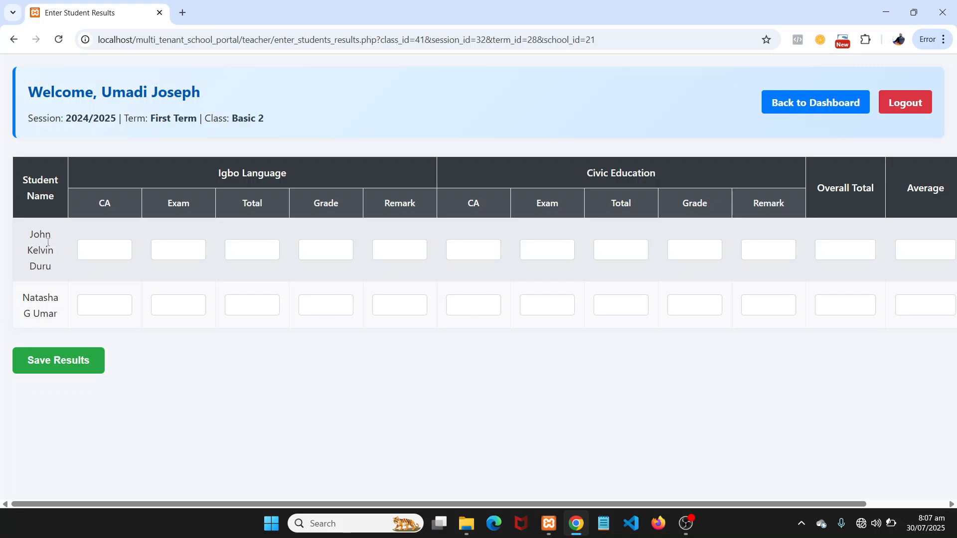
click(92, 252)
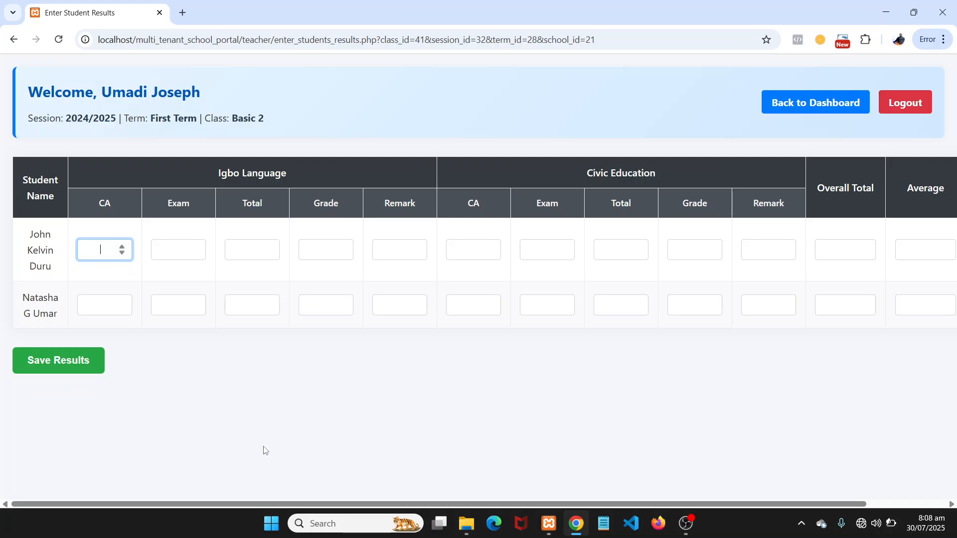
text(33)
click(175, 248)
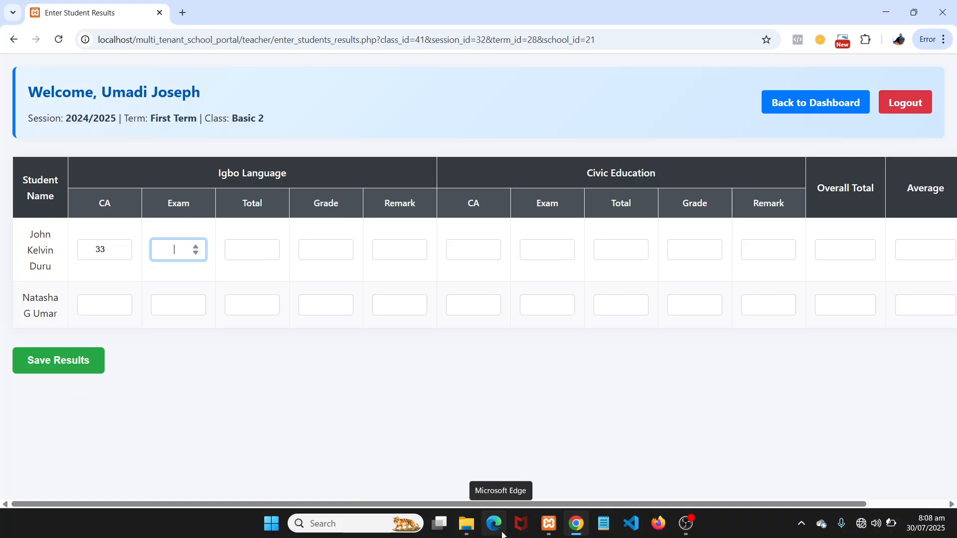
text(57)
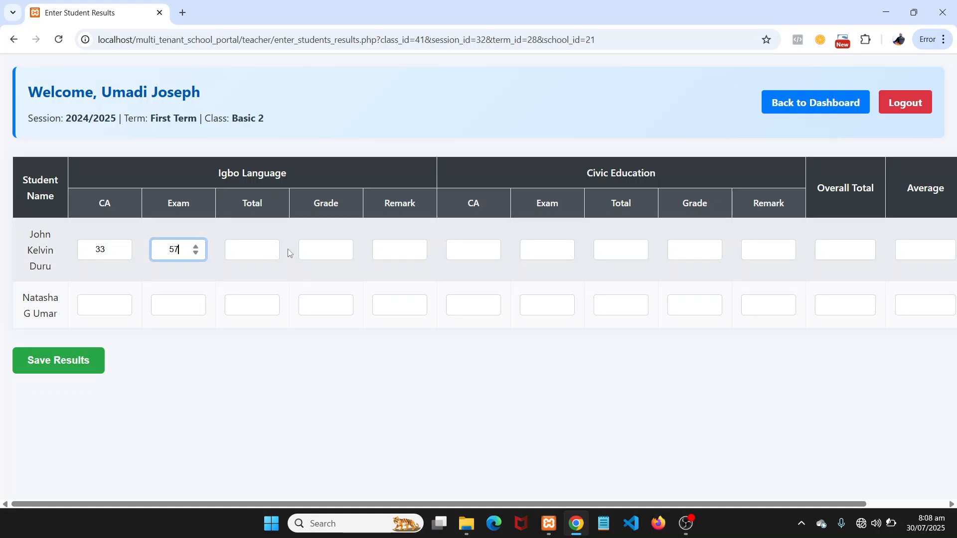
click(240, 247)
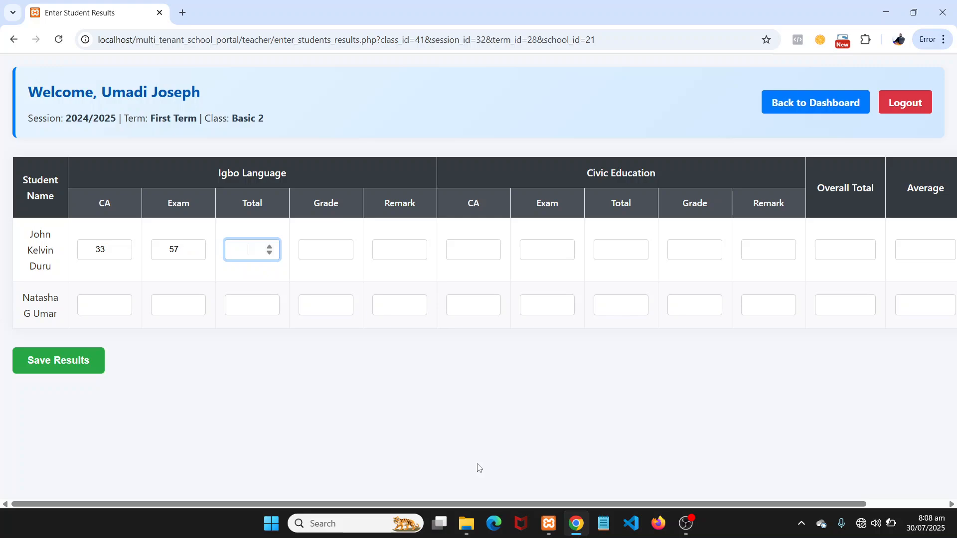
text(90)
click(316, 256)
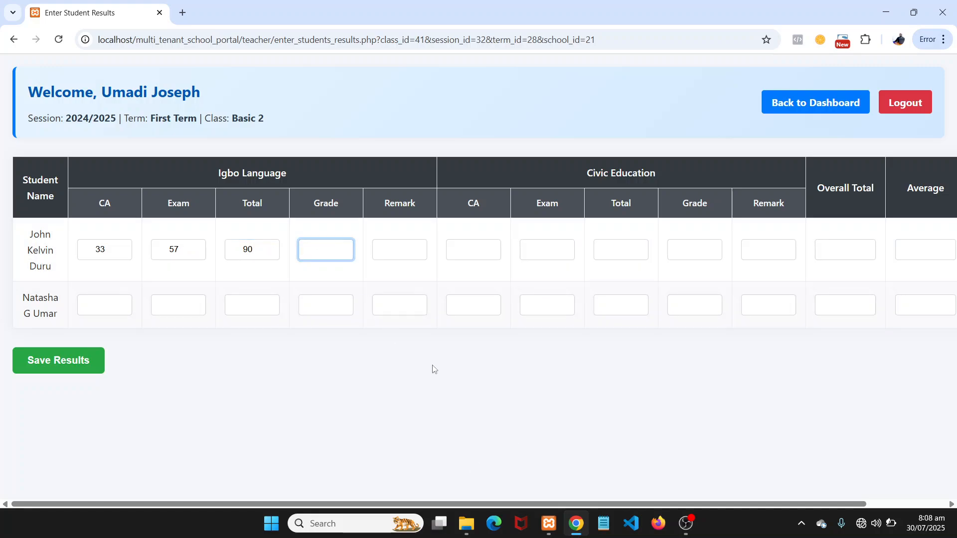
text(A)
click(391, 249)
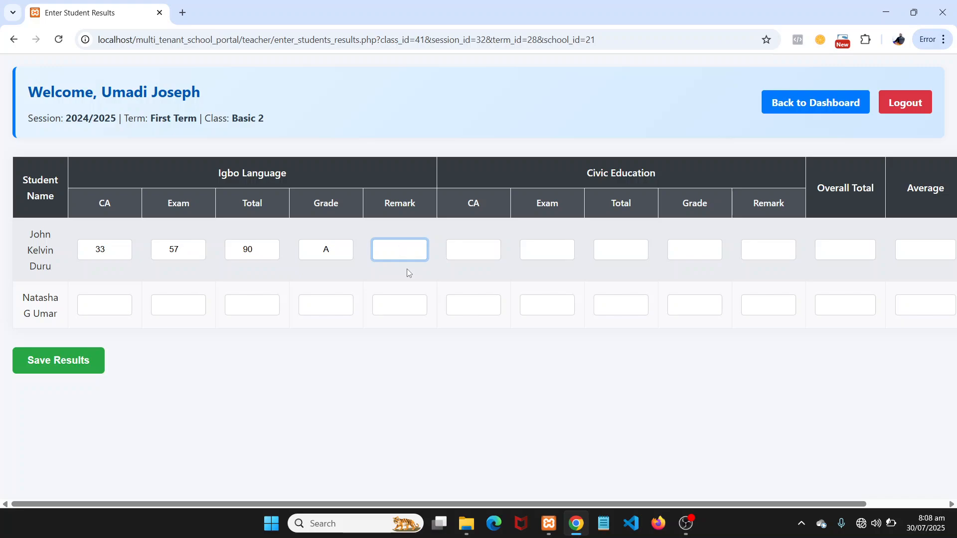
text(exce)
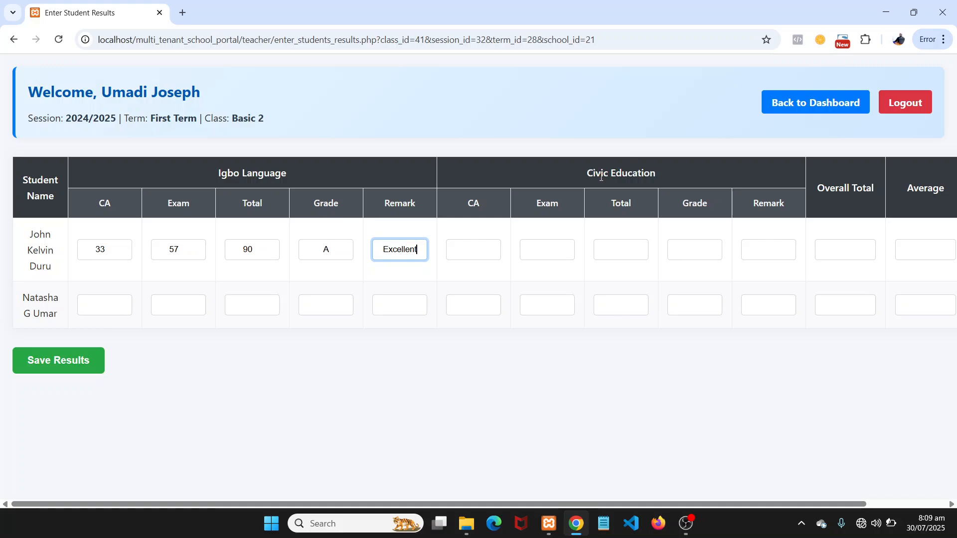
- Fill the first student's Civic Education results: CA 25, Exam 42, Total 67, Grade B, Remark V. Good
click(468, 249)
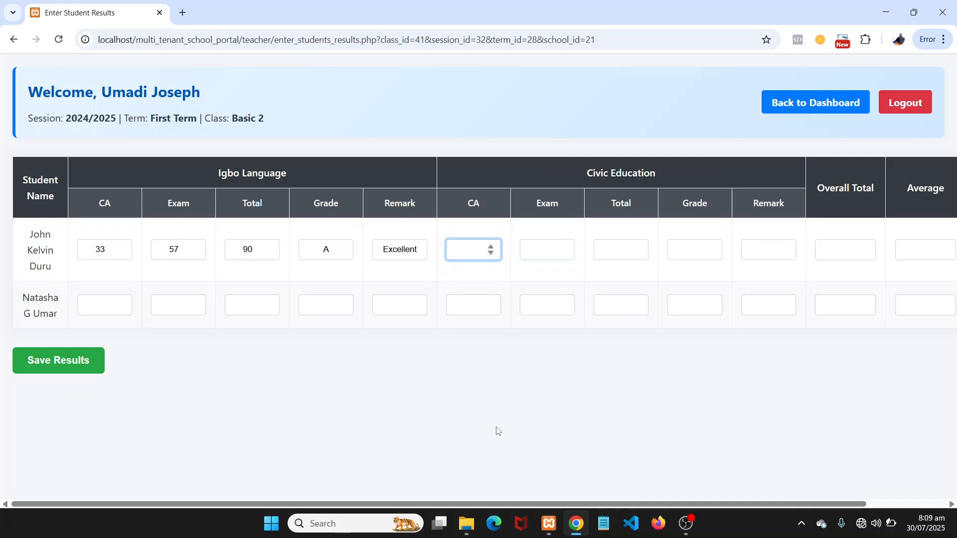
text(25)
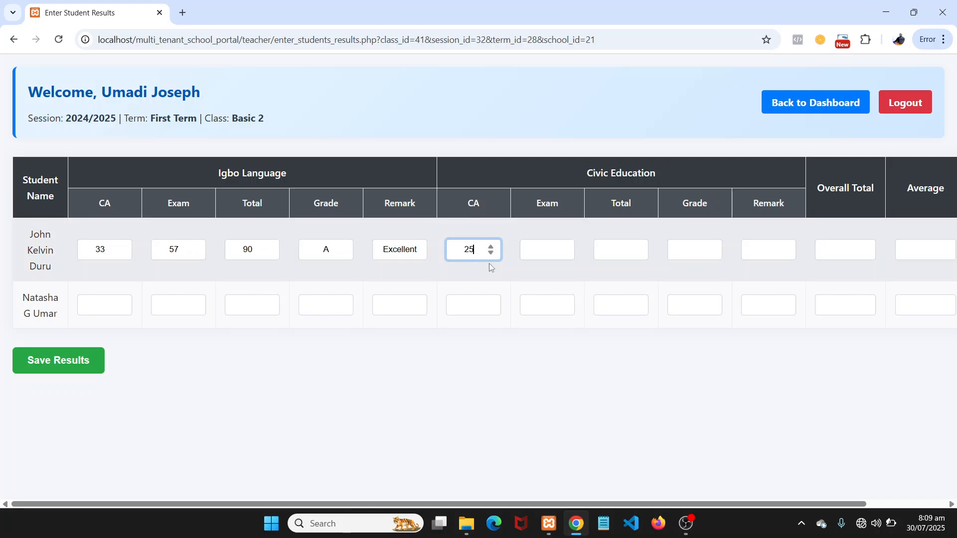
click(543, 248)
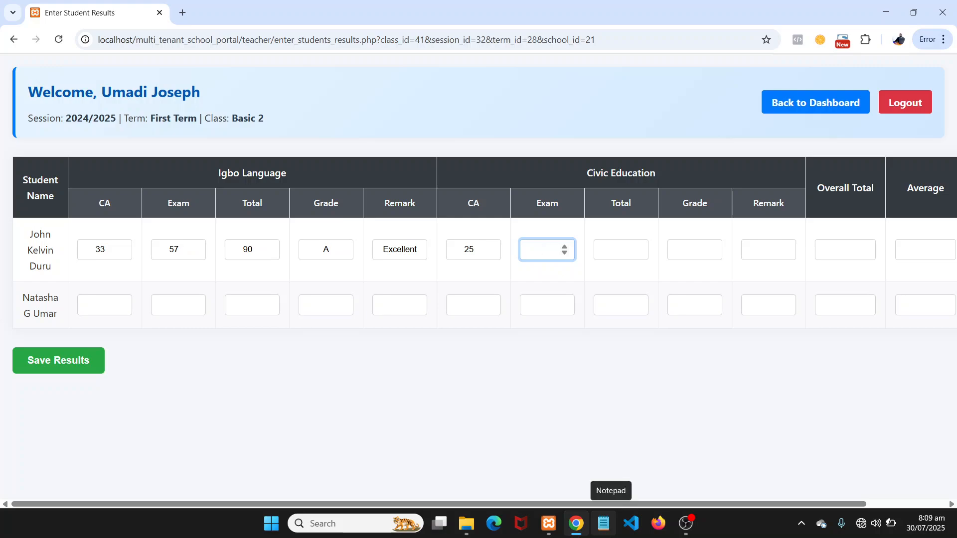
text(67)
mouse_move(584, 533)
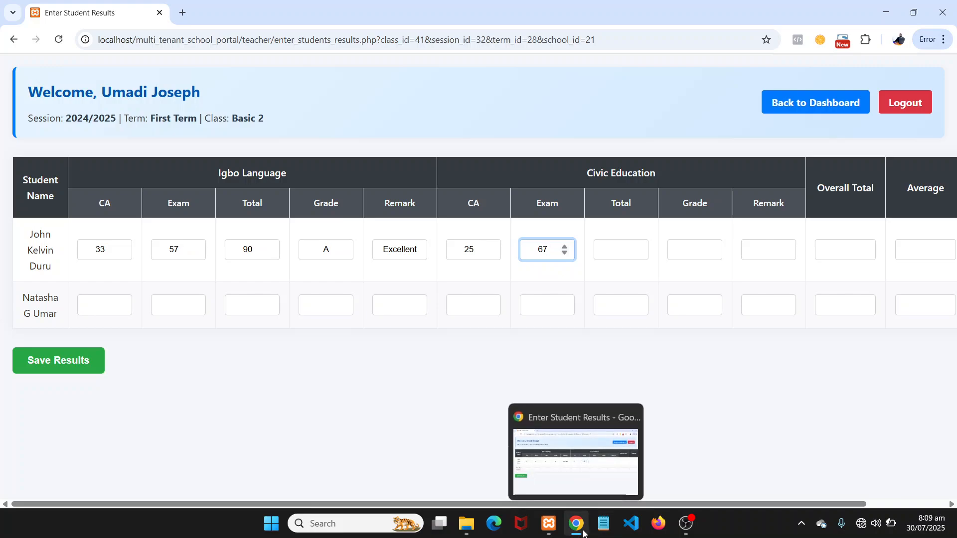
key(BackSpace)
key(BackSpace)
text(42)
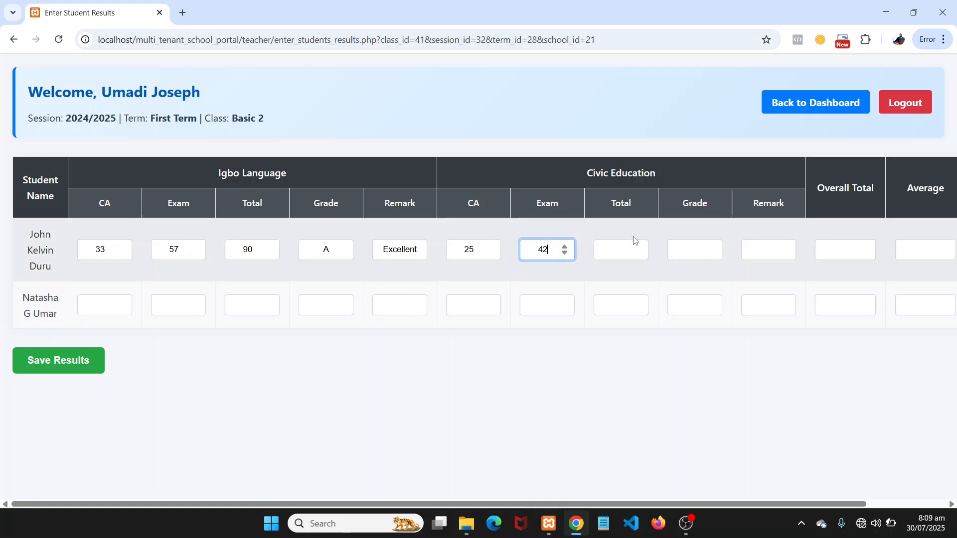
click(628, 249)
text(67)
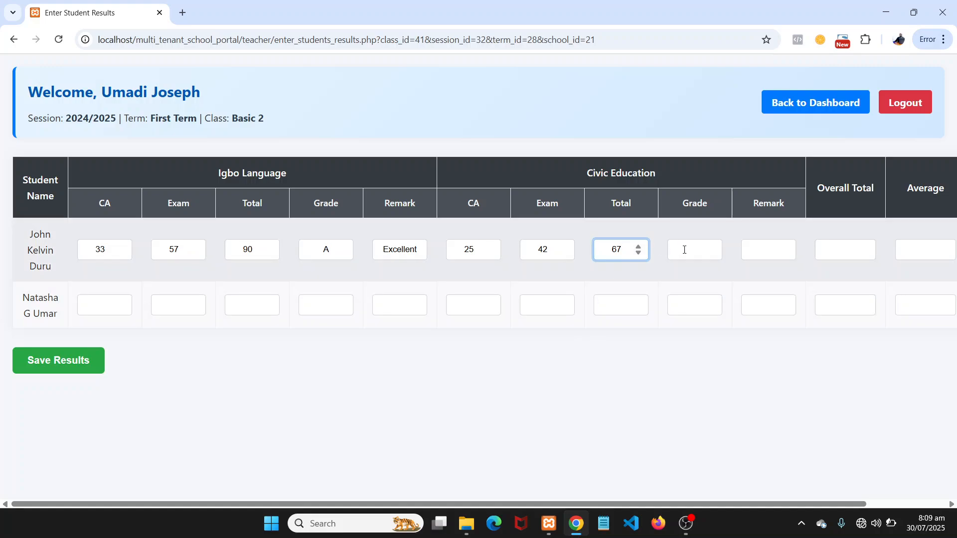
click(684, 249)
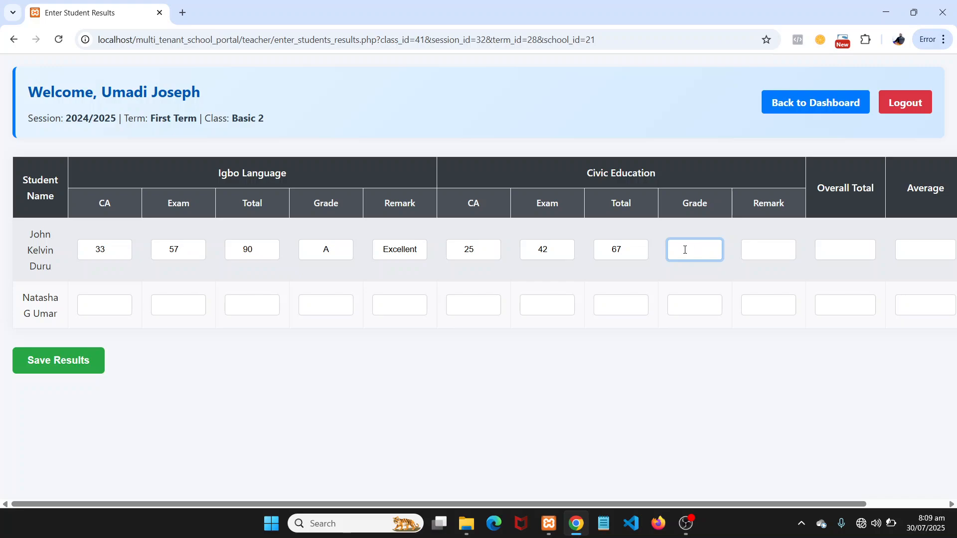
text(B)
click(760, 248)
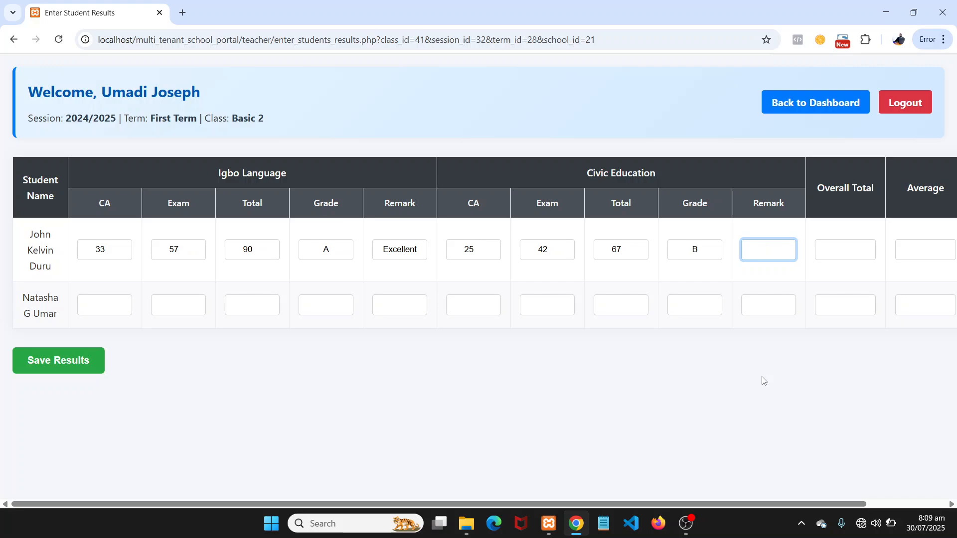
text(V. Good)
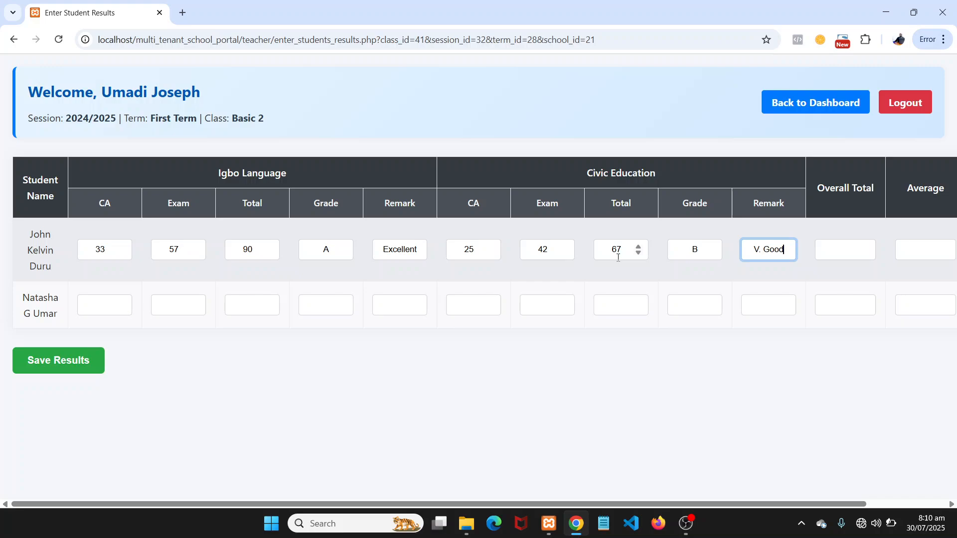
- Enter 157 as the first student's Overall Total and 76.5 as the Average
click(836, 249)
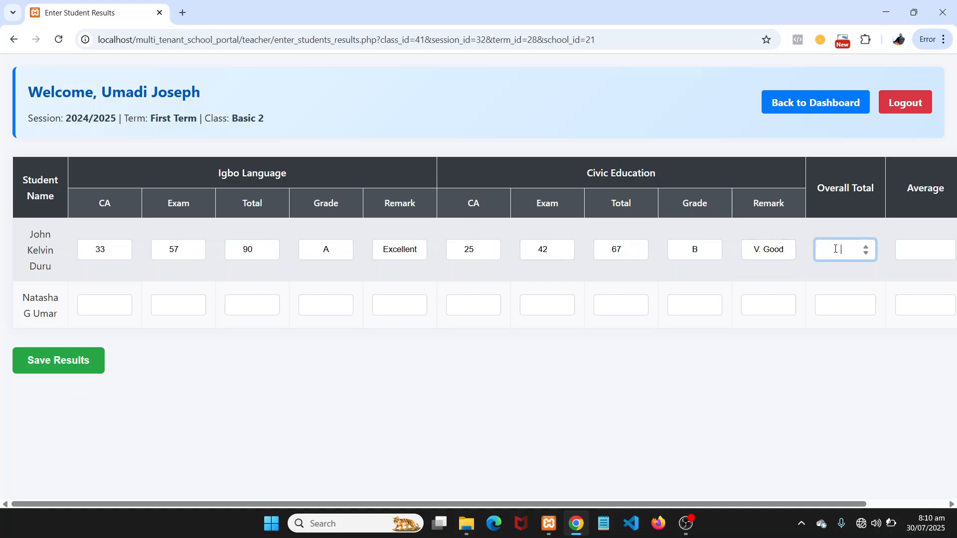
text(157)
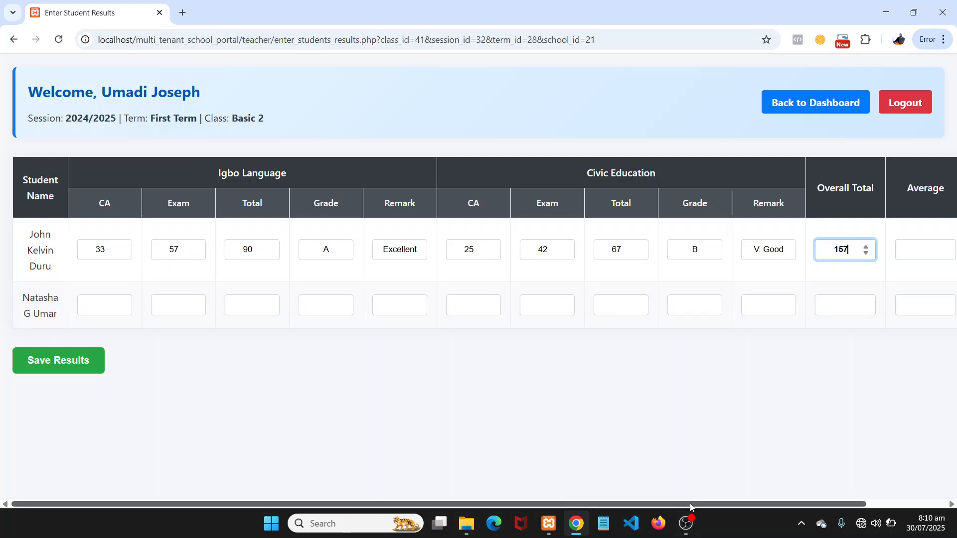
drag(691, 503, 792, 495)
click(825, 251)
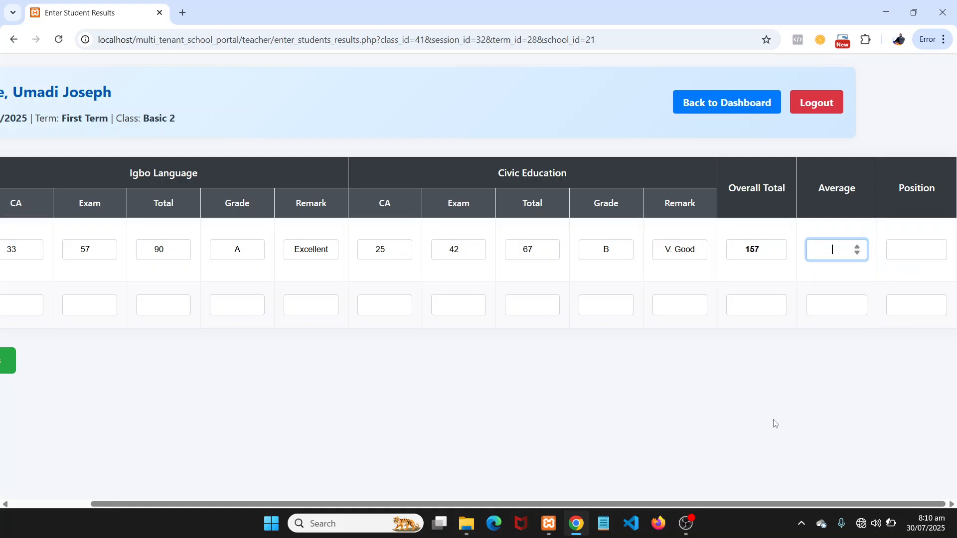
text(76)
key(BackSpace)
text(.5)
key(BackSpace)
key(BackSpace)
key(BackSpace)
text(76.5)
- Fill the second student's Igbo Language results: CA 37, Exam 63, Total 100, Grade A, Remark Excellent
drag(292, 504, 167, 502)
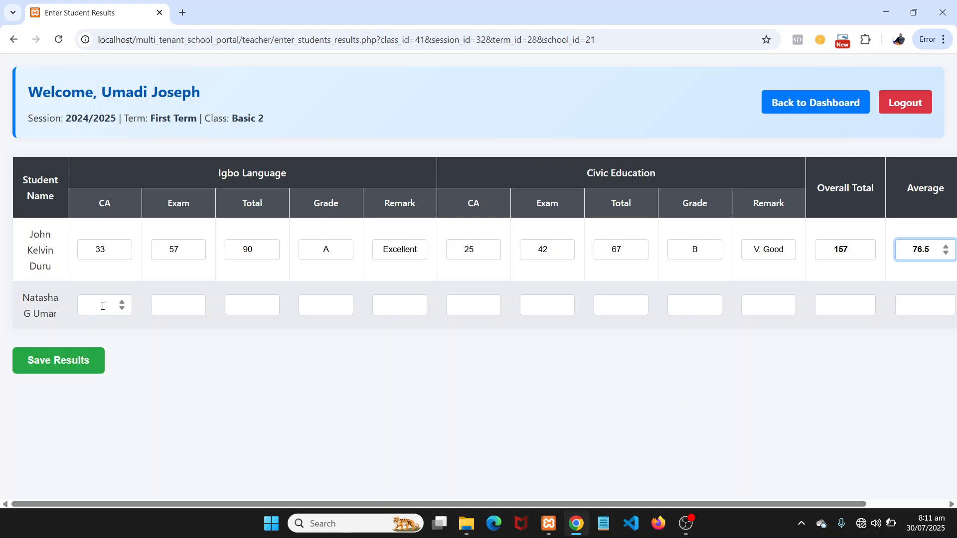
click(103, 305)
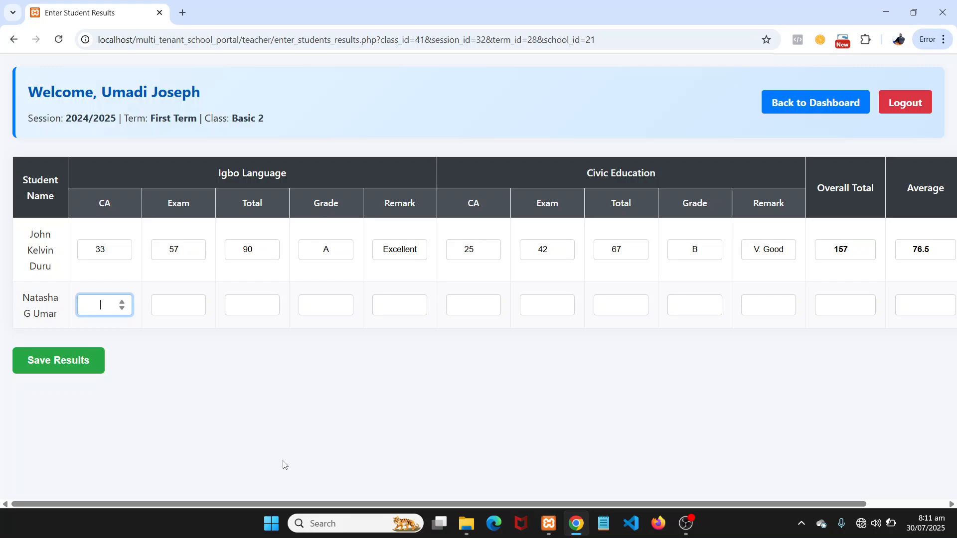
text(37)
click(167, 307)
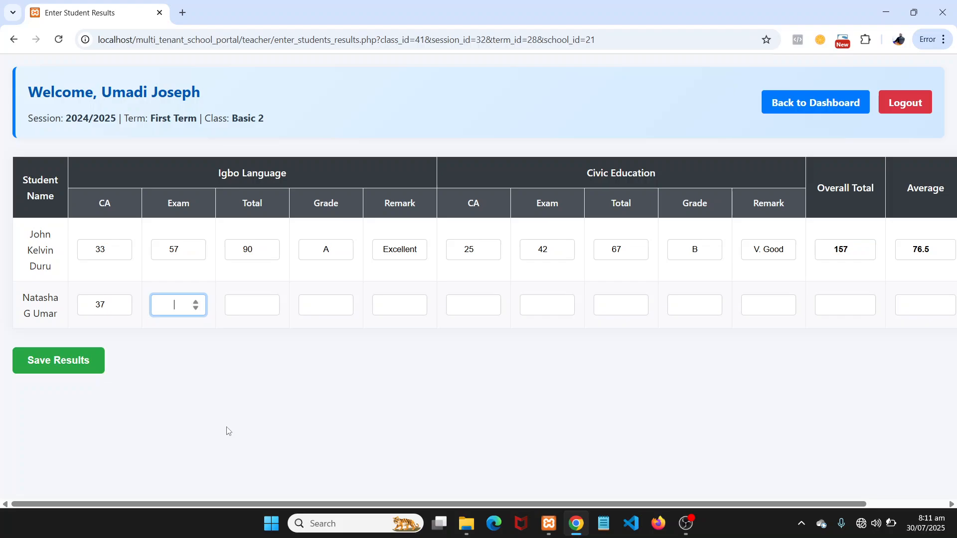
text(63)
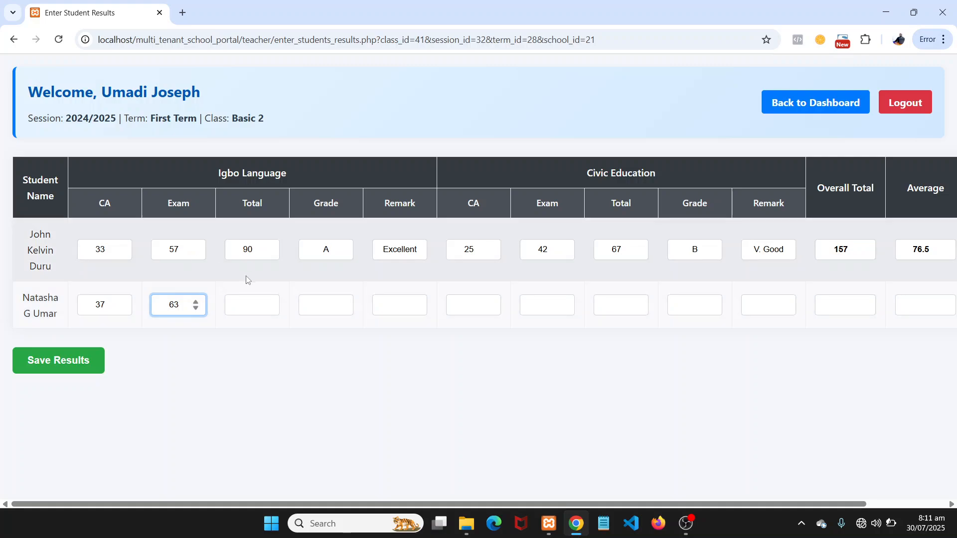
click(251, 300)
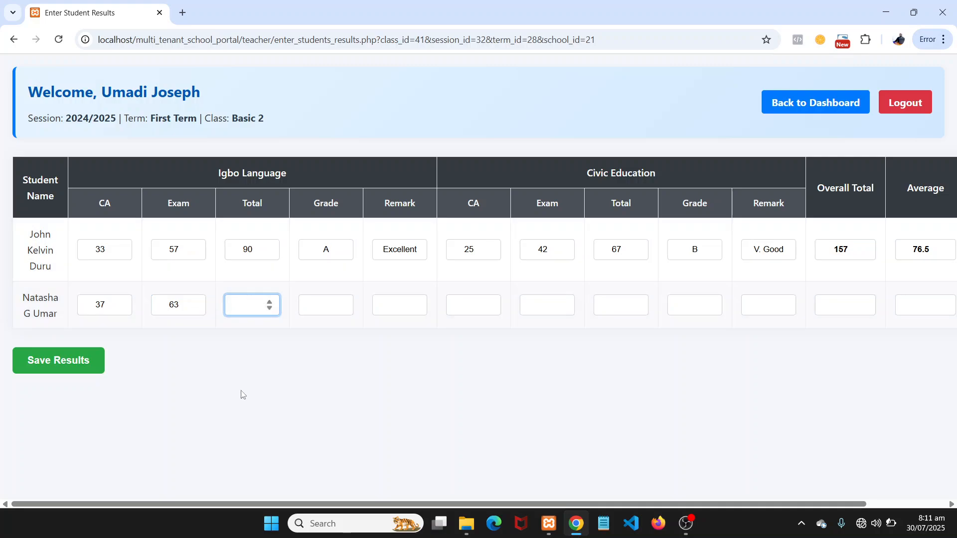
text(100)
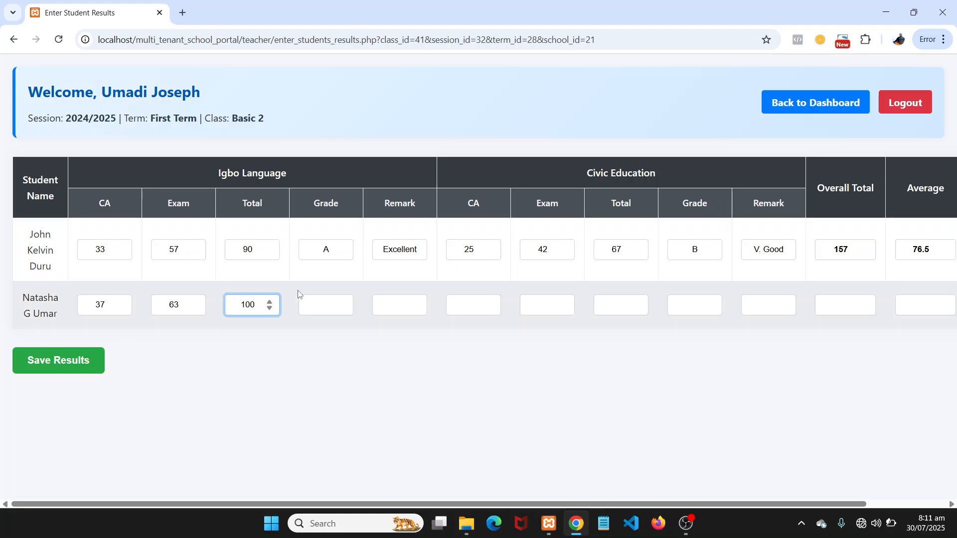
click(319, 306)
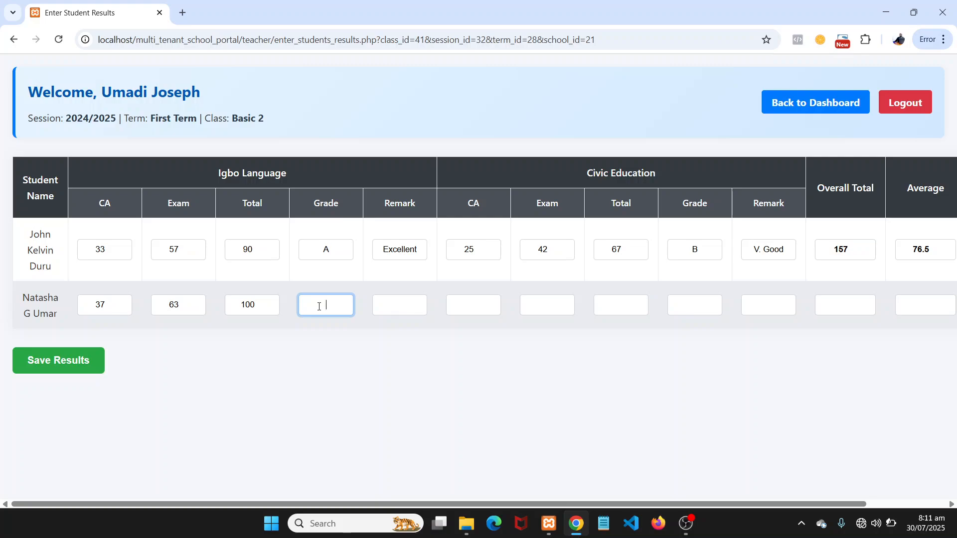
text(A)
click(401, 305)
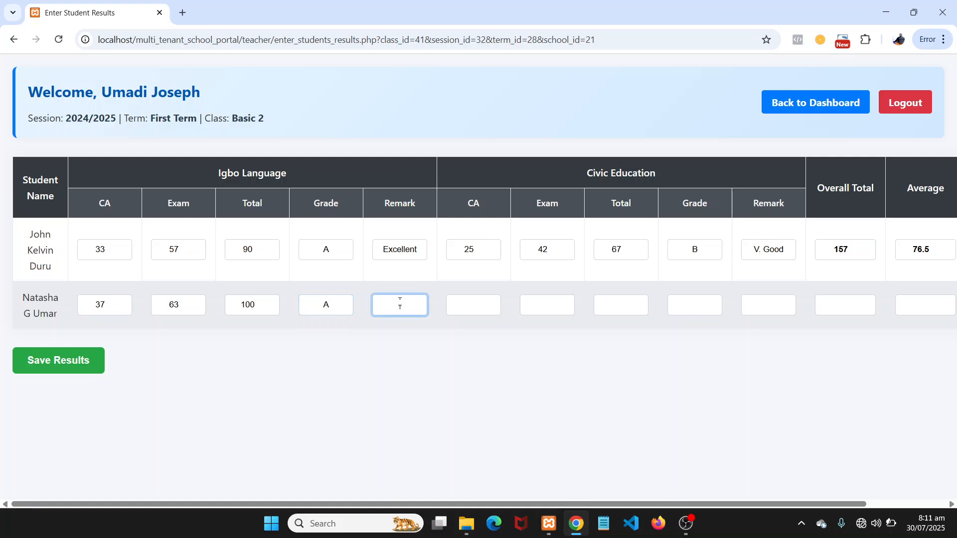
text(E)
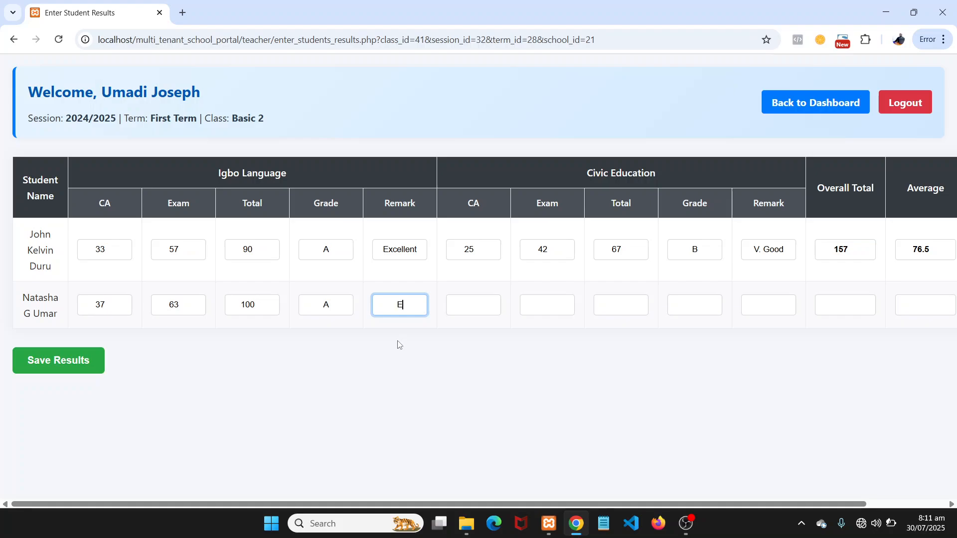
text(xcellent)
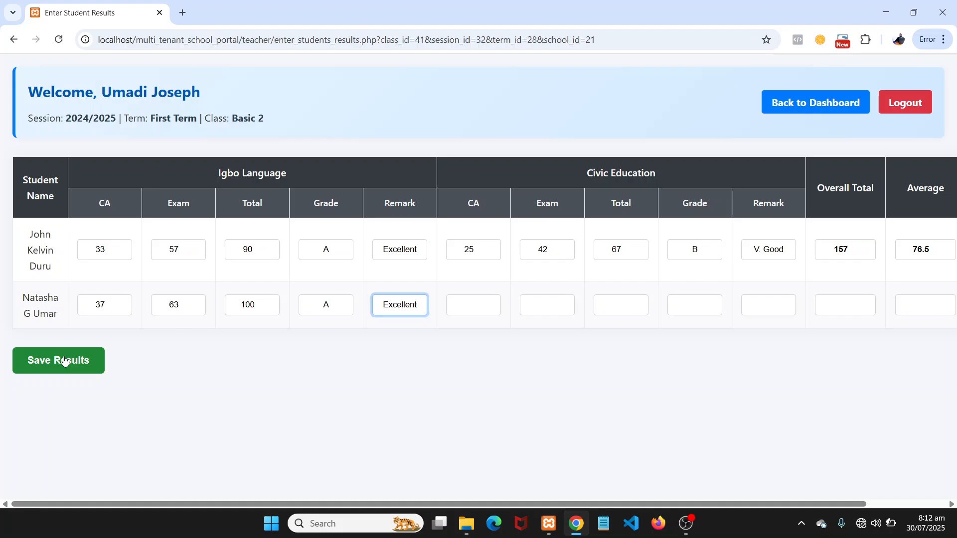
- Save the entered results and reopen the results entry form for class Basic 2 from the dashboard
click(64, 361)
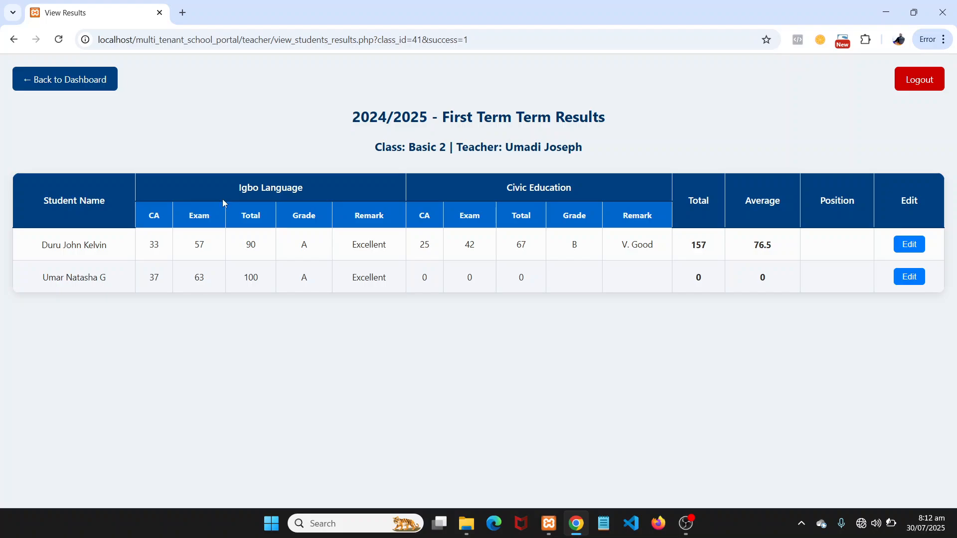
click(73, 84)
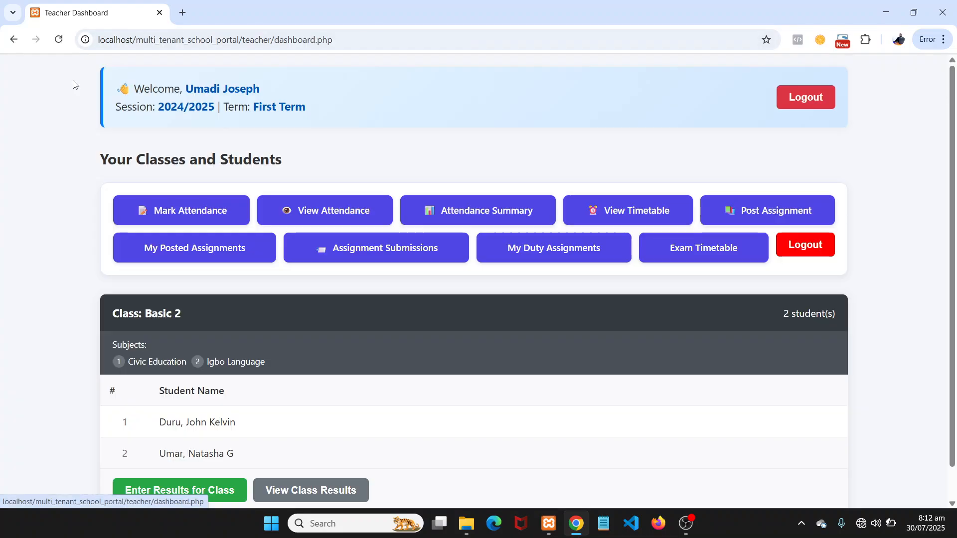
scroll(288, 244, down, 1)
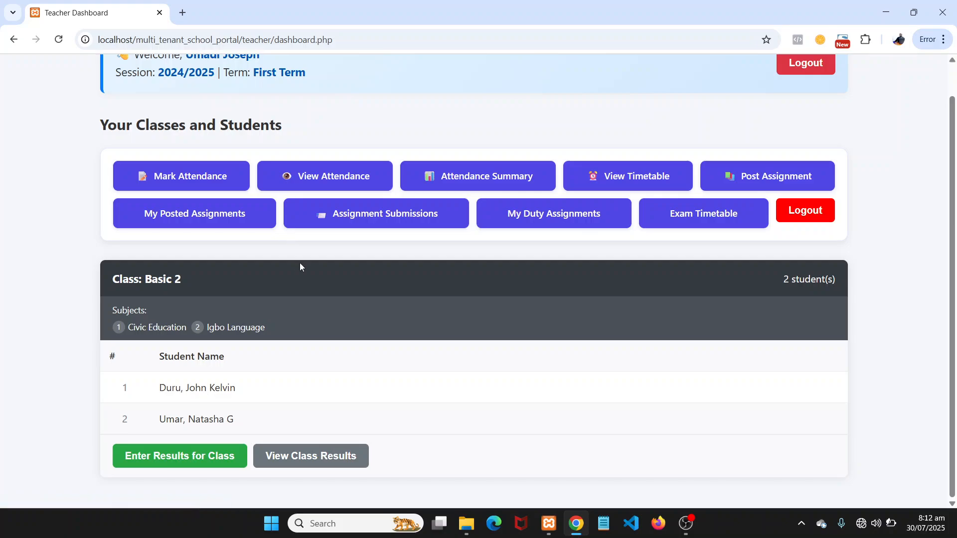
click(190, 461)
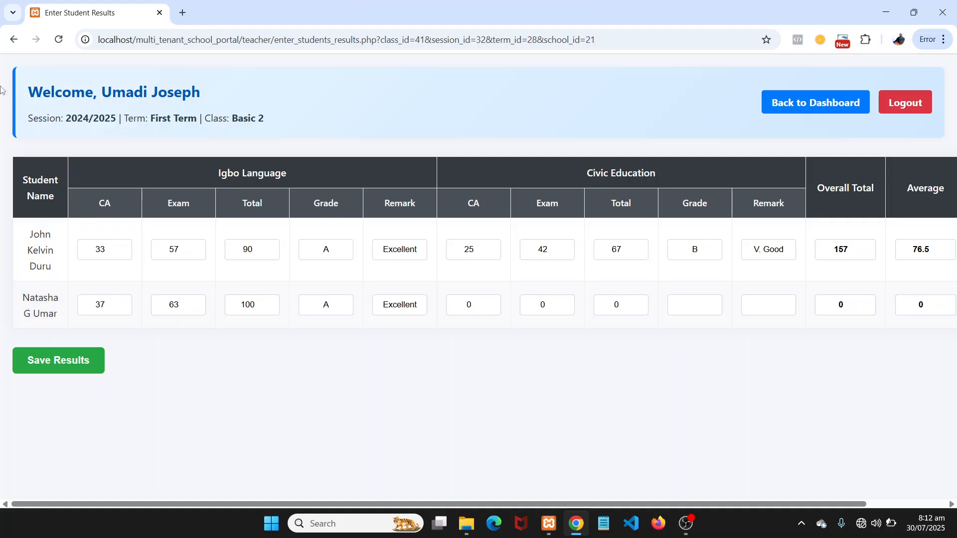
click(799, 106)
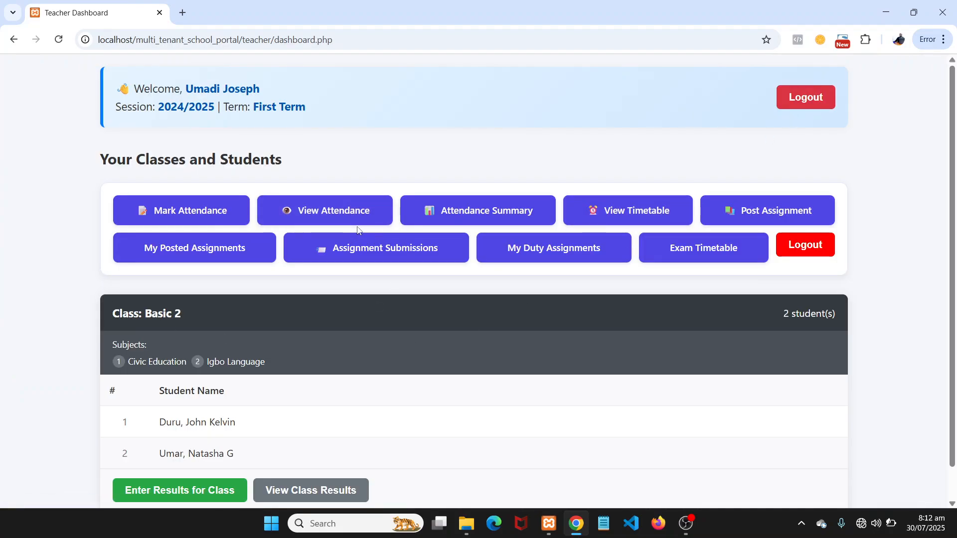
scroll(209, 309, down, 1)
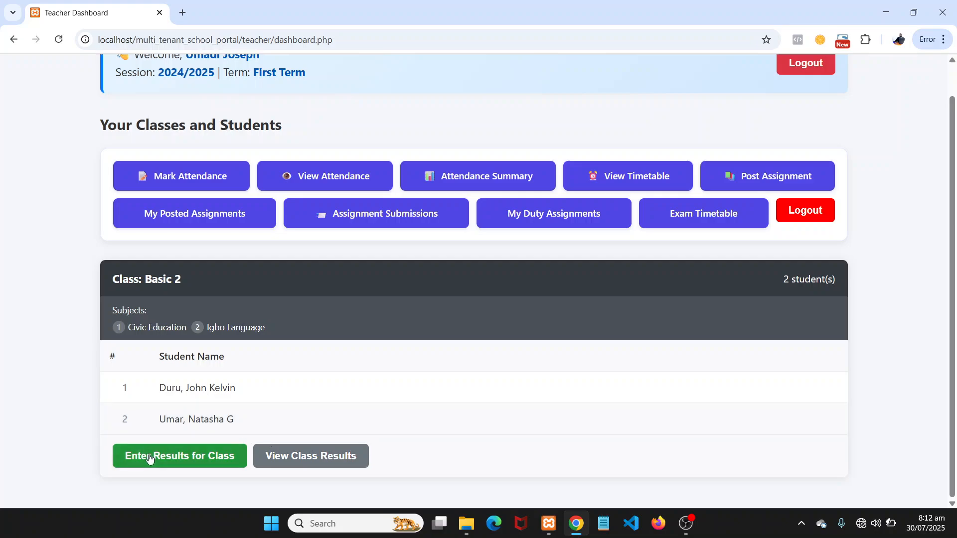
click(185, 462)
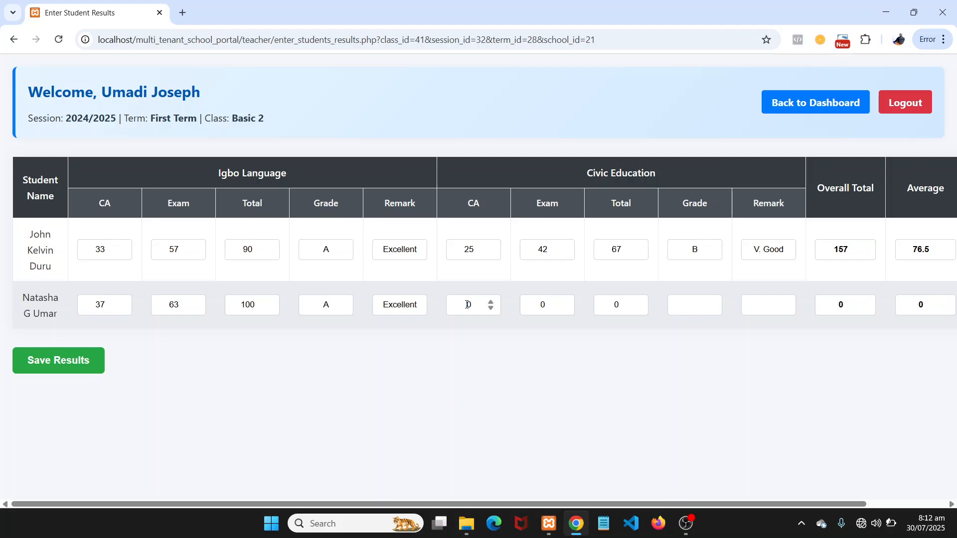
- Fill the second student's Civic Education scores: CA 40, Exam 57, Total 97
click(468, 304)
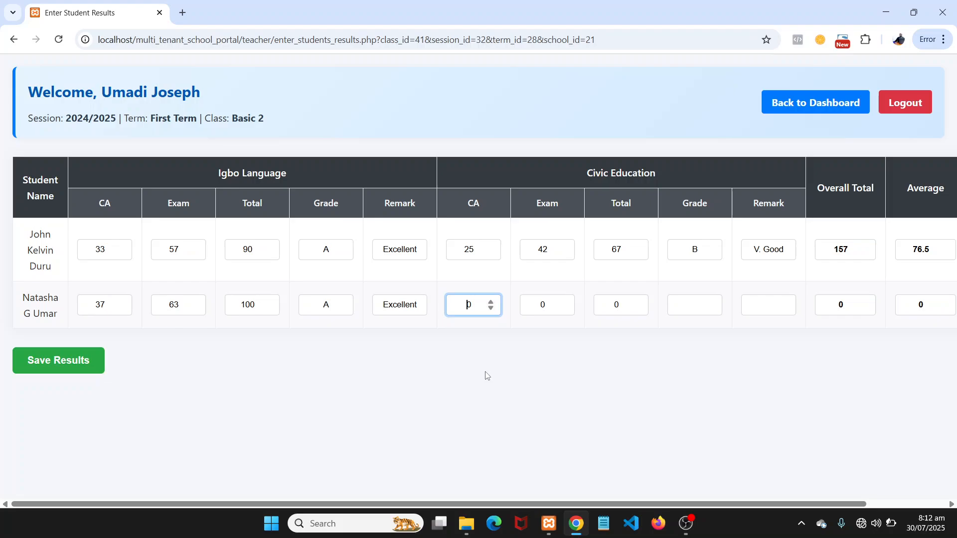
text(40)
key(BackSpace)
double_click(544, 305)
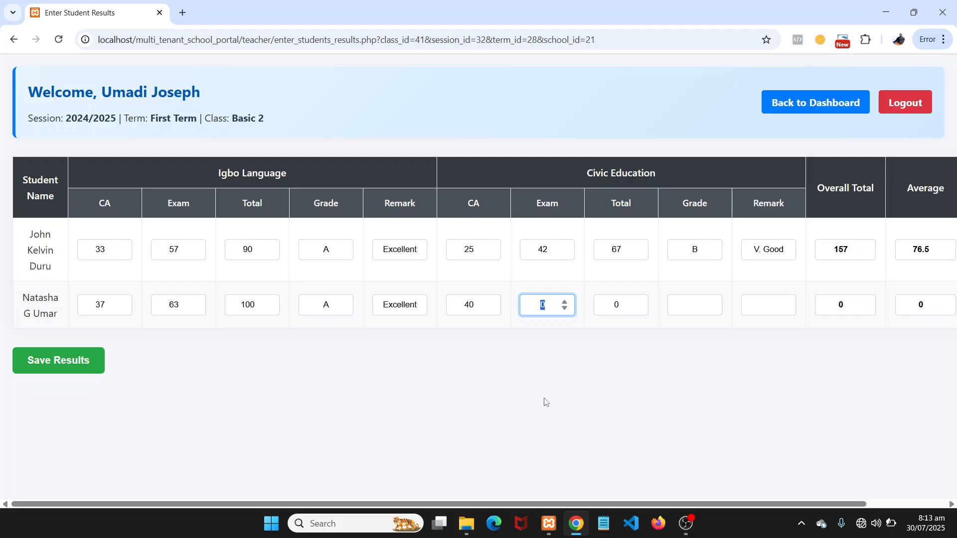
text(57)
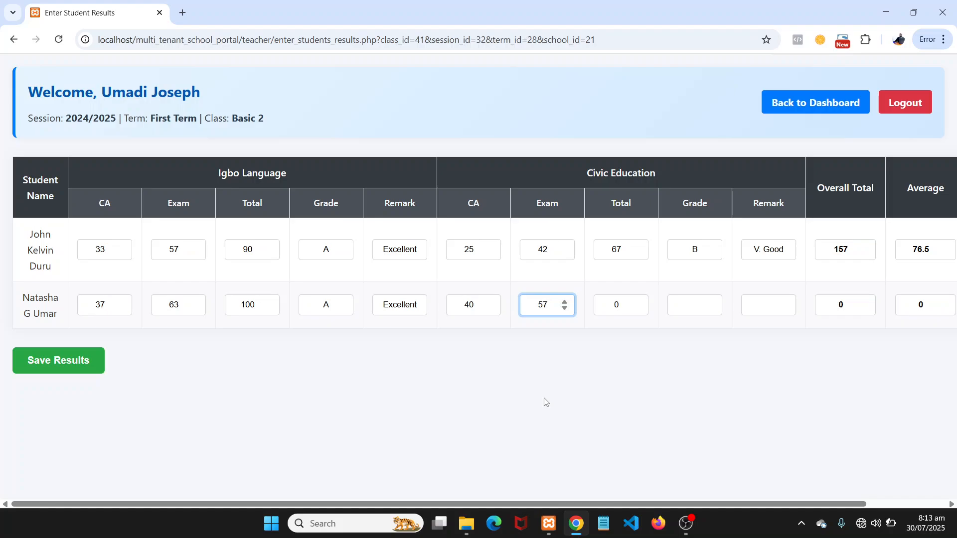
double_click(615, 305)
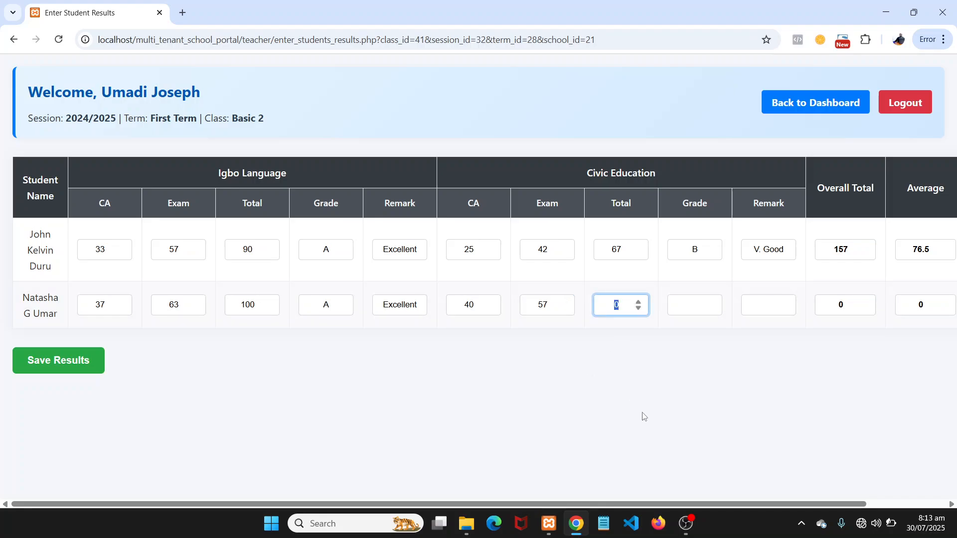
click(617, 305)
key(BackSpace)
text(97)
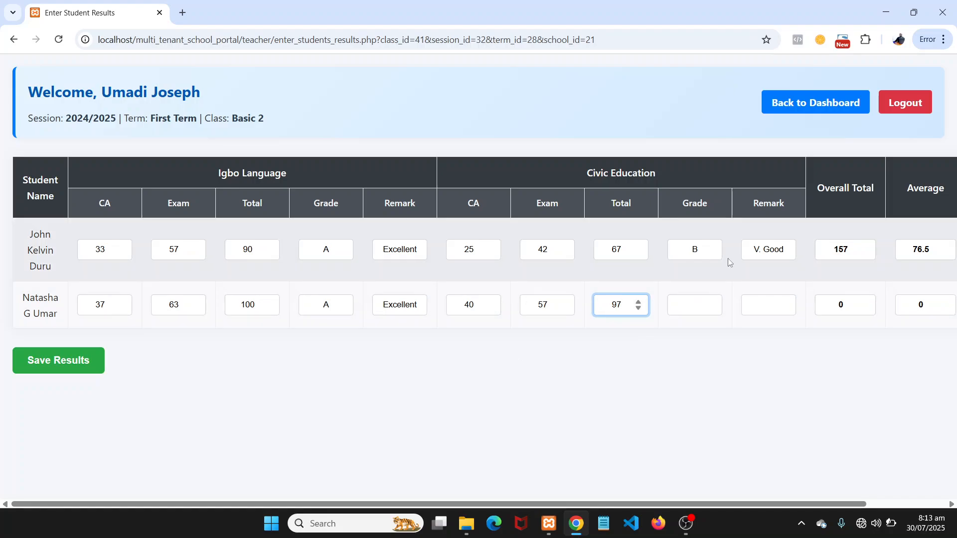
- Give the second student Grade A and the Remark Excellent for Civic Education
click(689, 304)
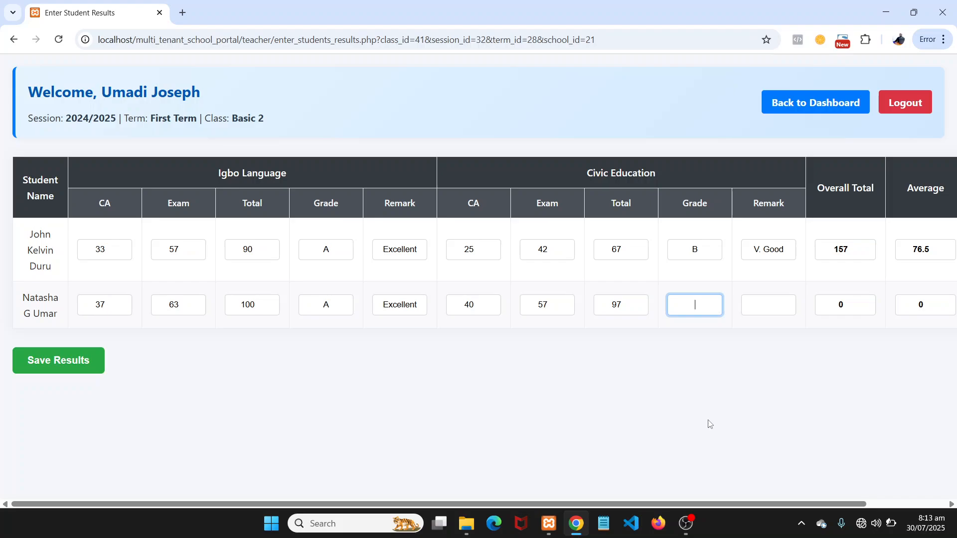
text(A)
click(773, 304)
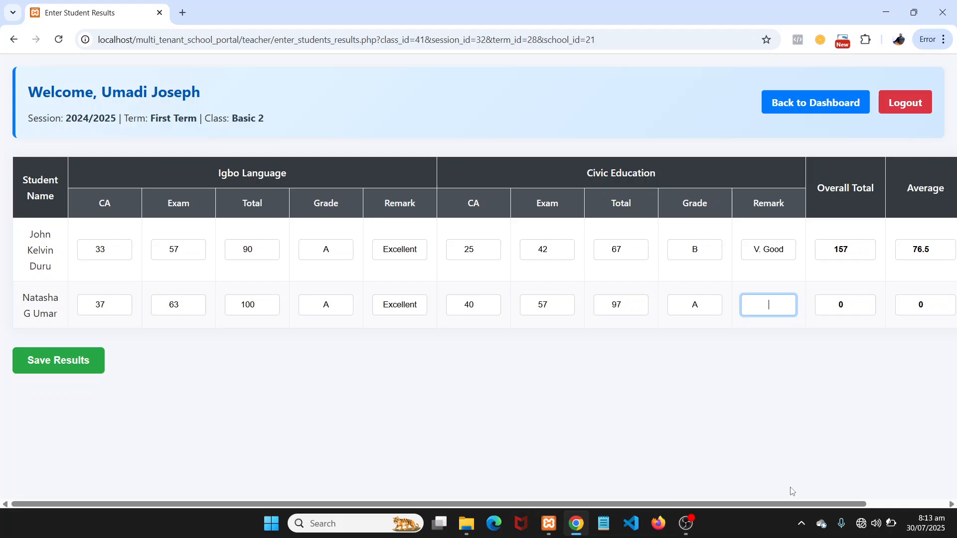
text(Excellent)
- Enter 197 as the second student's Overall Total and 96.5 as the Average
click(841, 304)
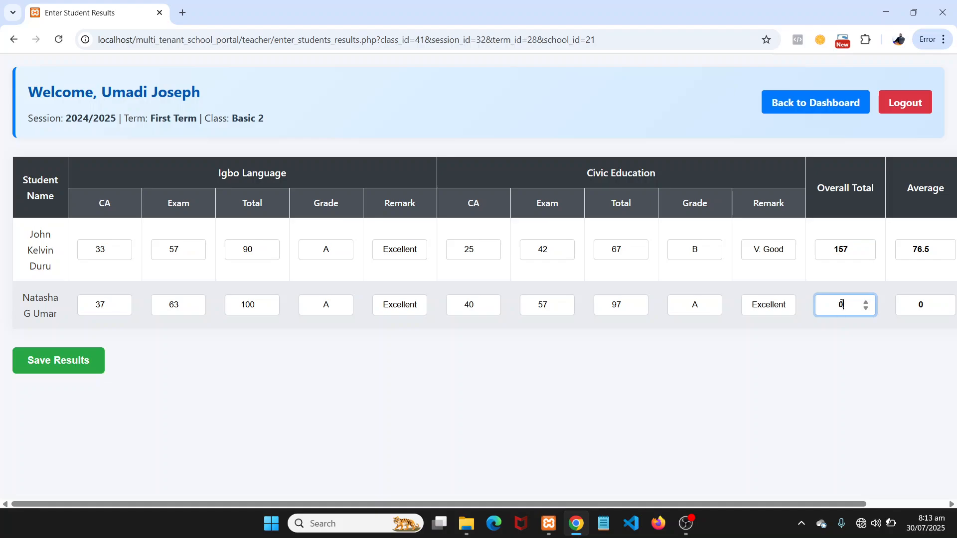
key(BackSpace)
text(197)
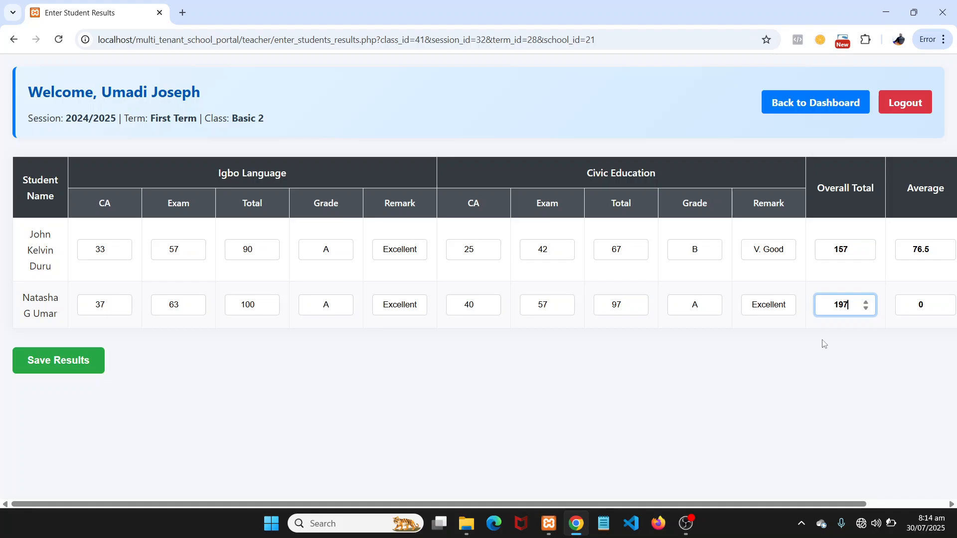
click(921, 304)
key(BackSpace)
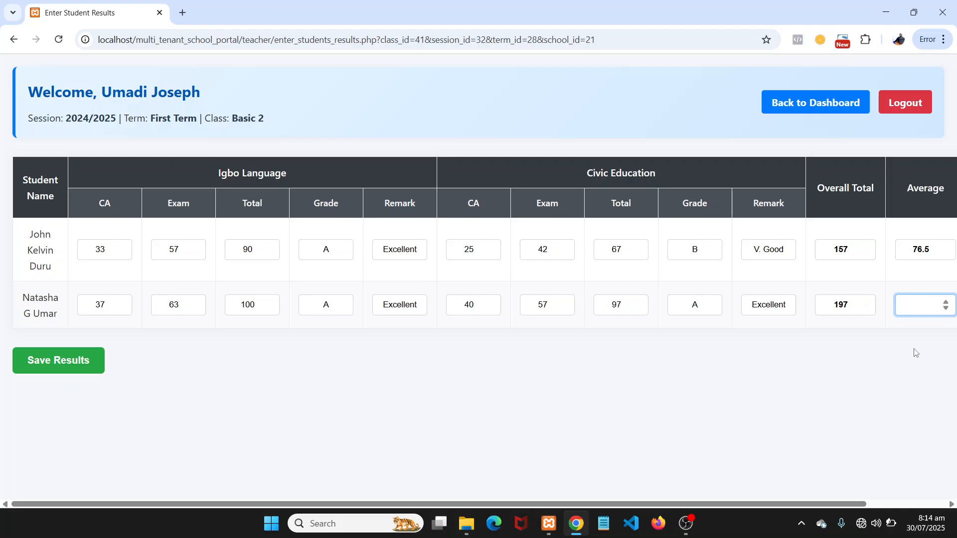
text(96.5)
- Enter Position 1st for the second student and 2nd for the first student, and save the results
drag(485, 505, 630, 483)
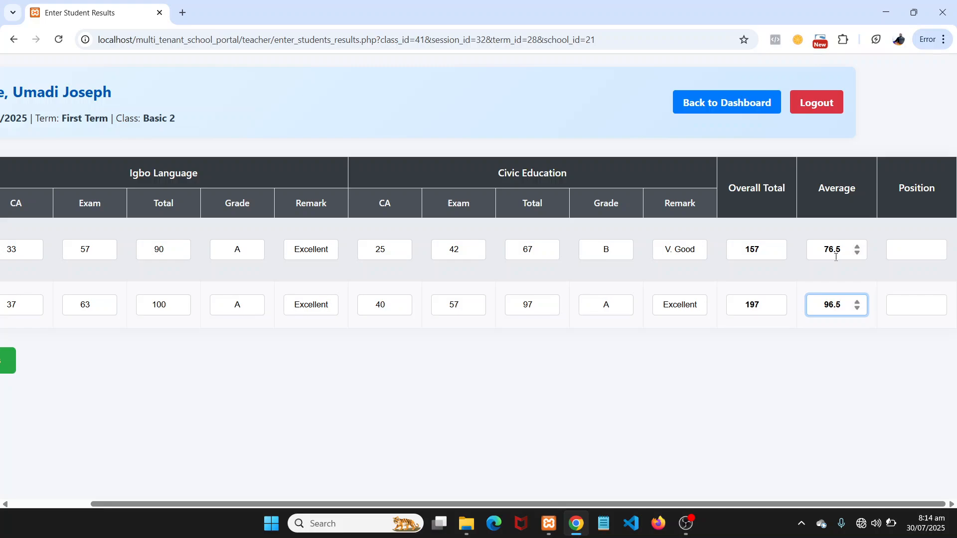
click(903, 304)
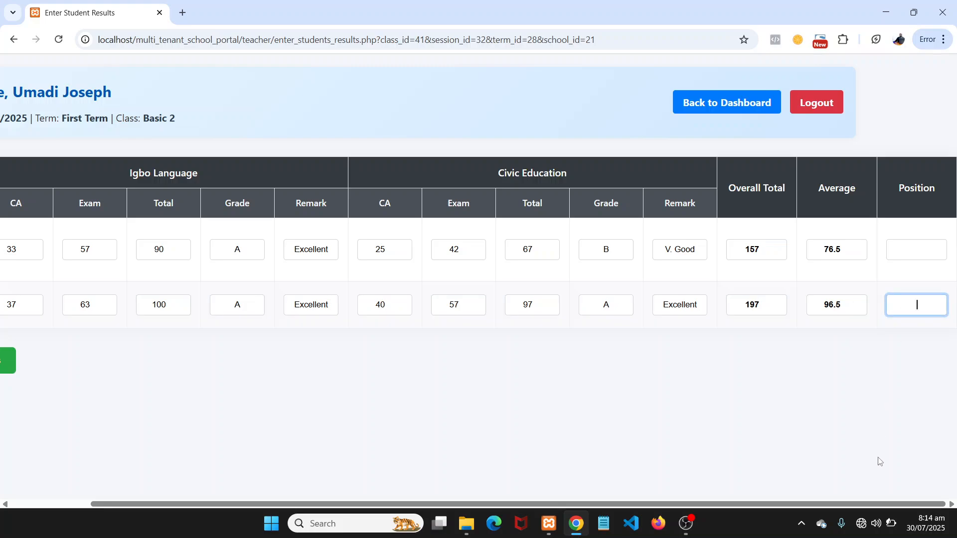
text(1st)
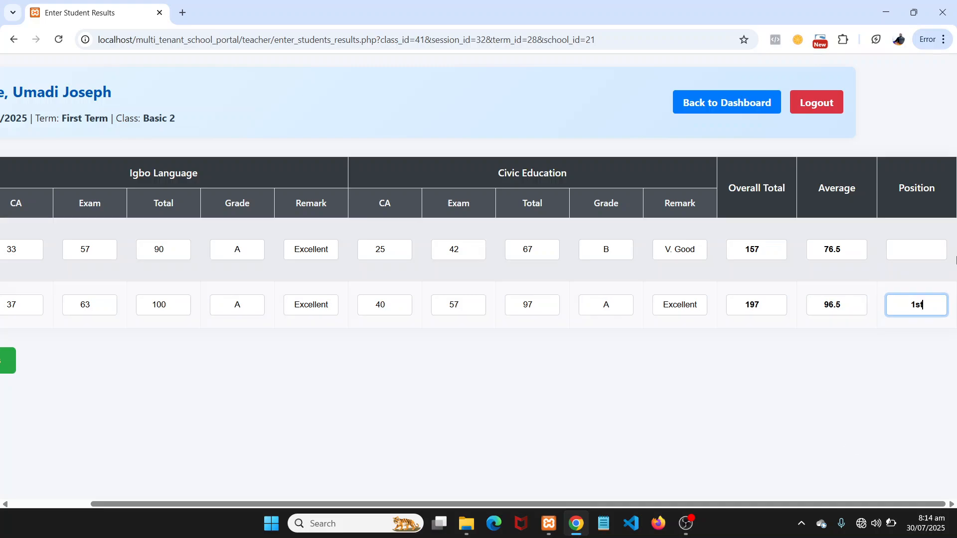
click(916, 250)
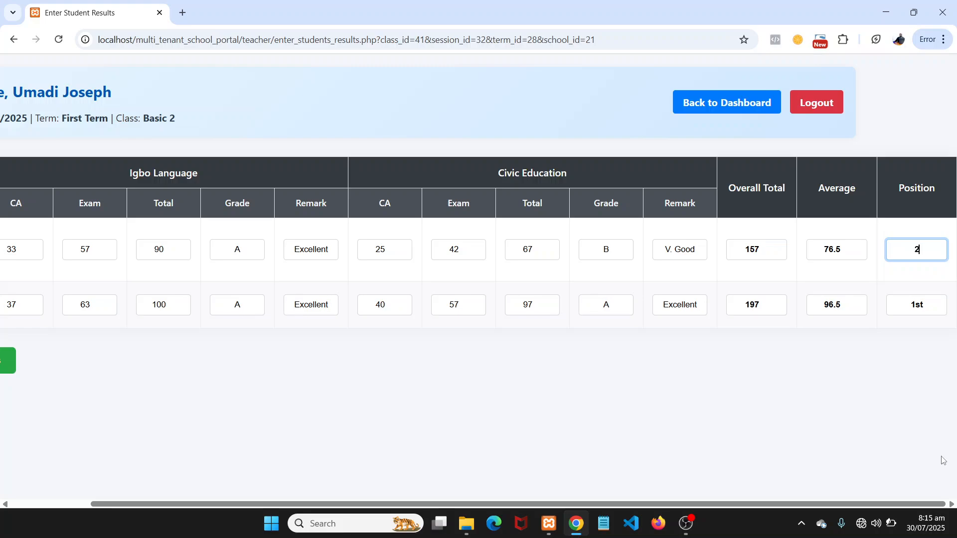
text(2nd)
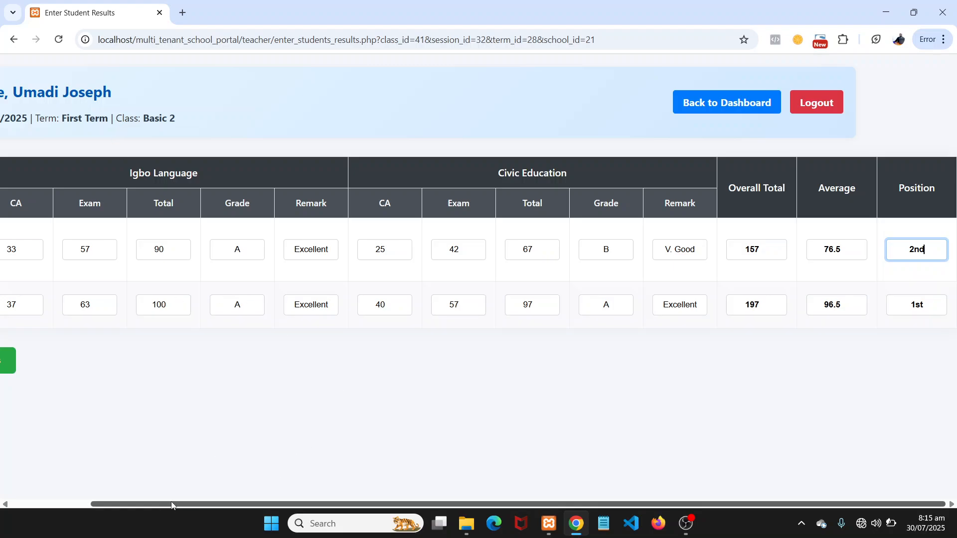
drag(171, 504, 48, 506)
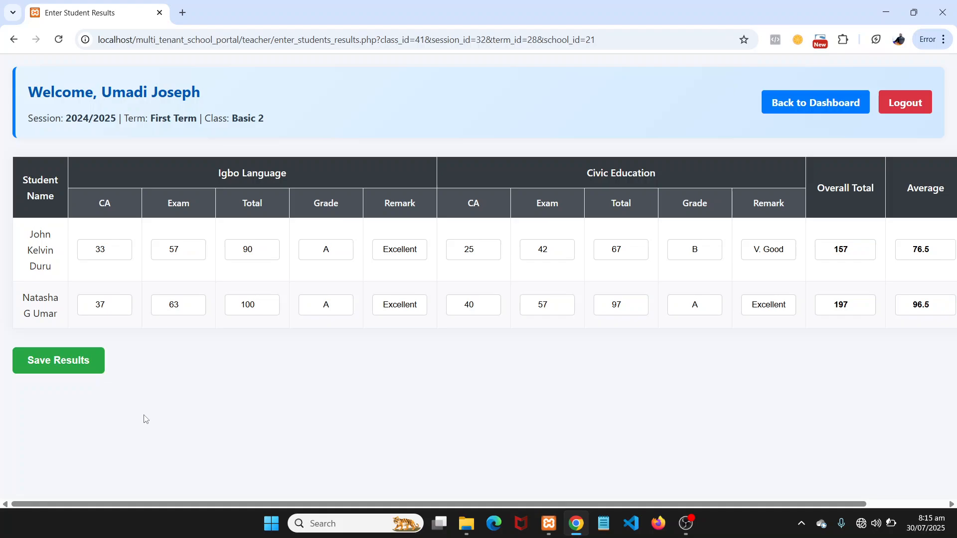
click(57, 364)
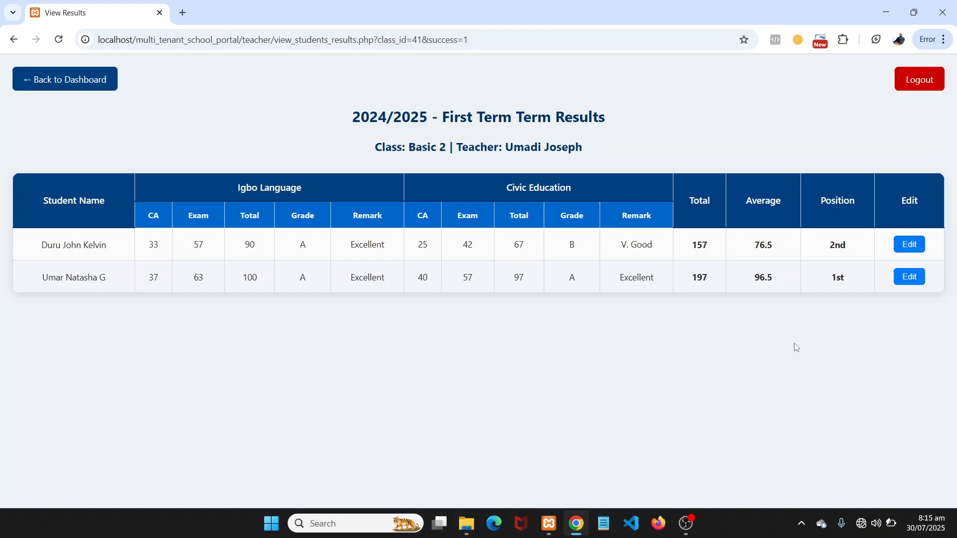
- Return to the teacher dashboard, review its session and class details, and open the class results for Basic 2
click(116, 77)
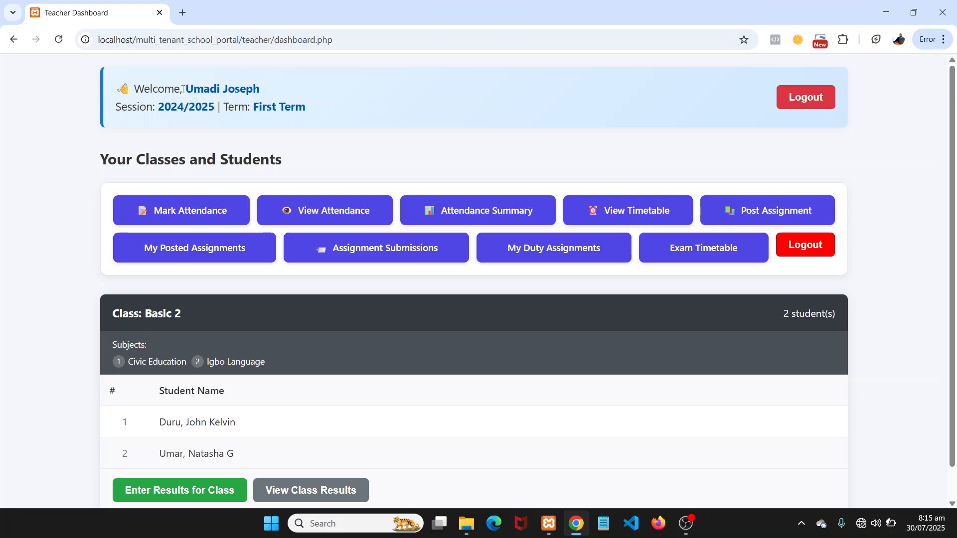
drag(184, 89, 262, 86)
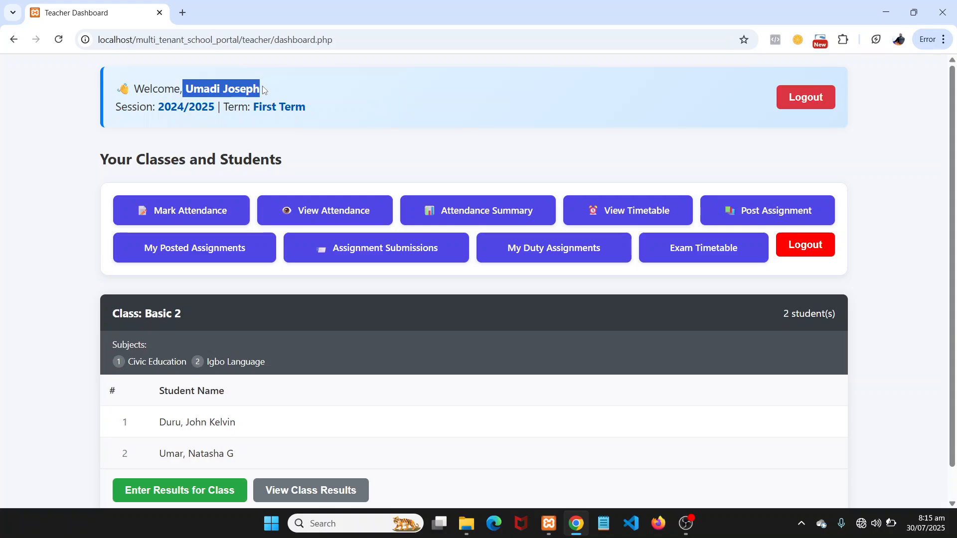
triple_click(162, 106)
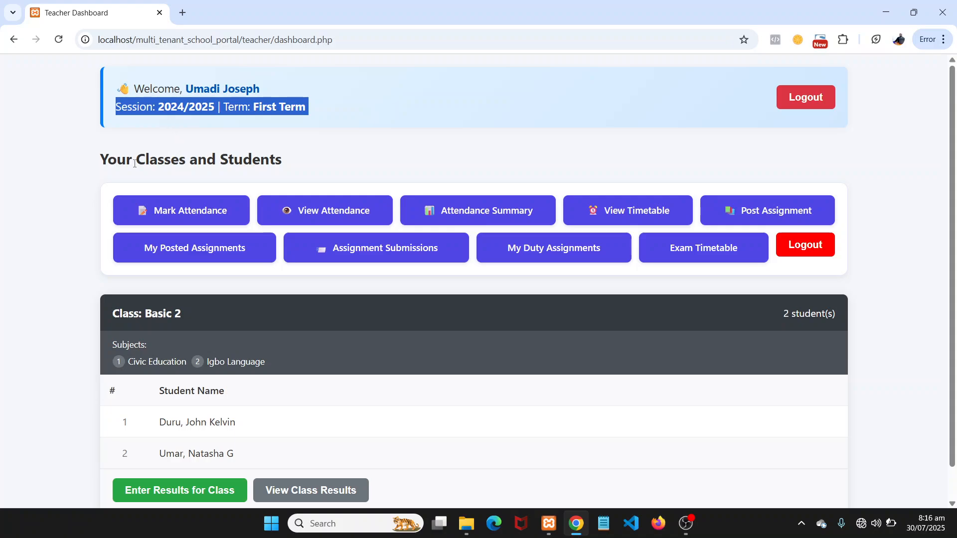
click(84, 168)
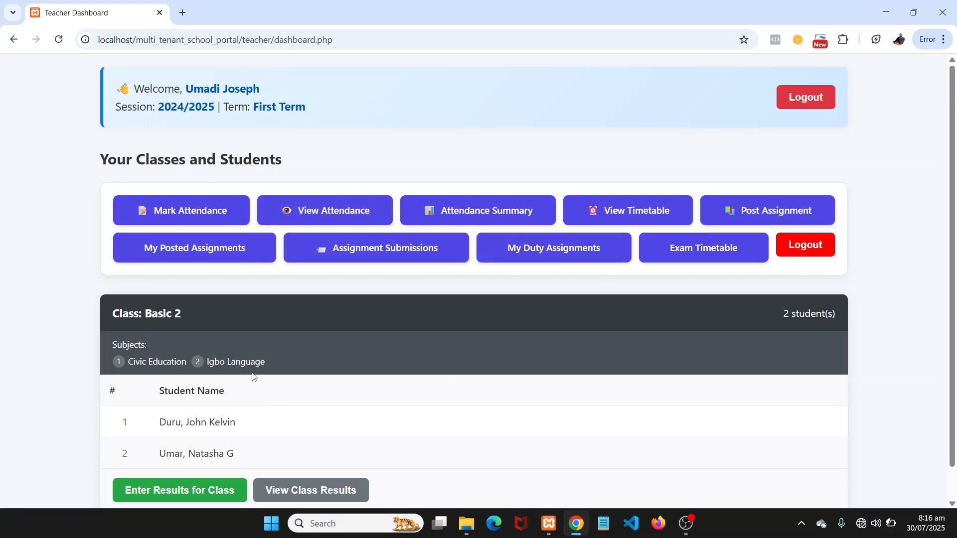
scroll(254, 359, down, 1)
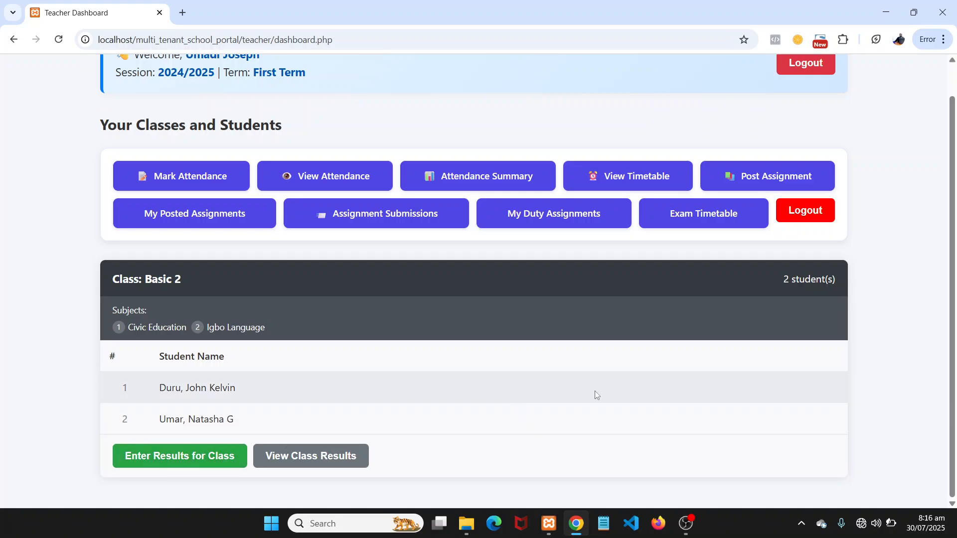
click(333, 456)
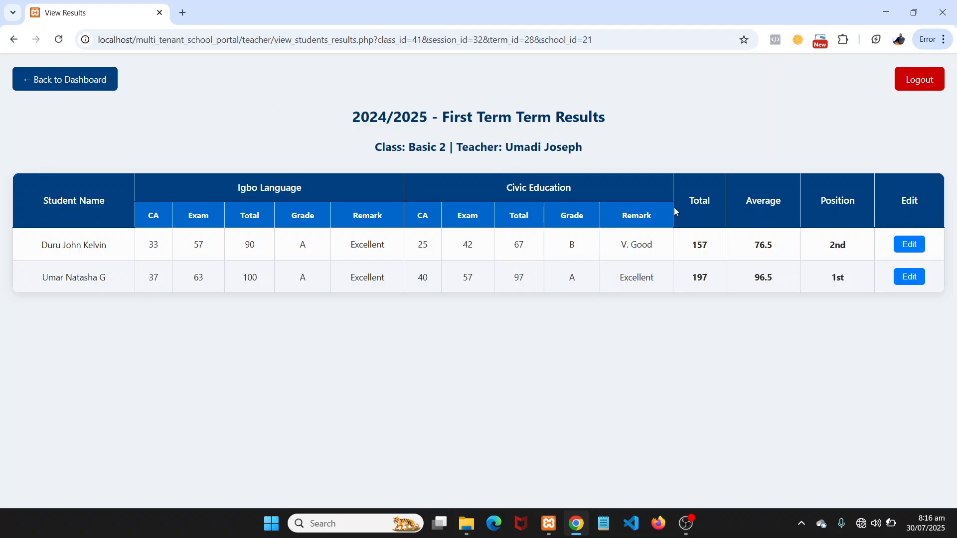
- Edit the first student's saved results, setting the Civic Education CA to 29, and update them
click(915, 246)
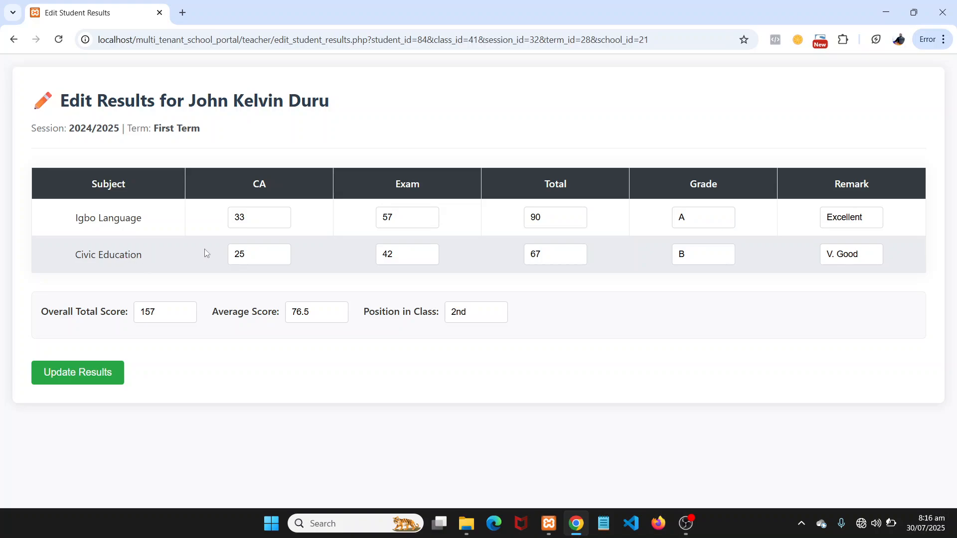
click(250, 254)
key(BackSpace)
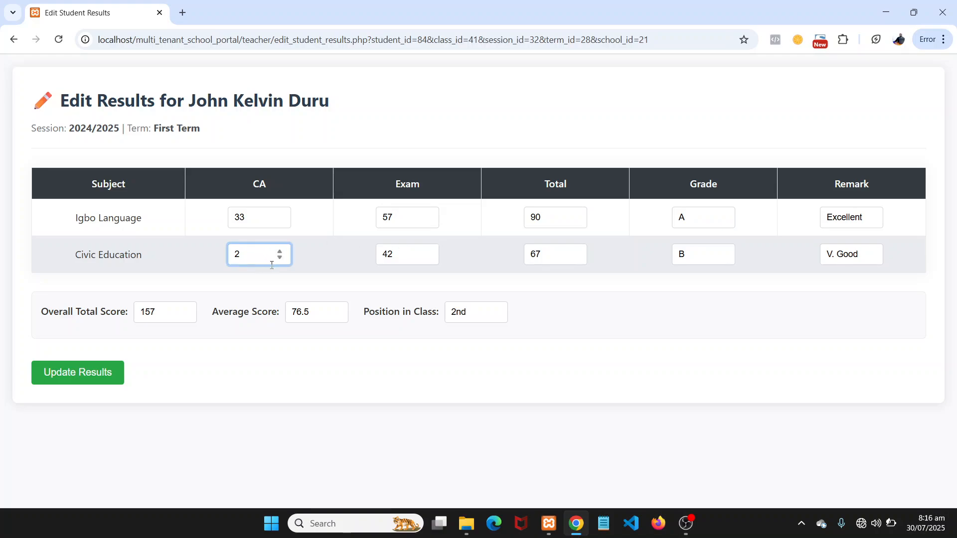
text(9)
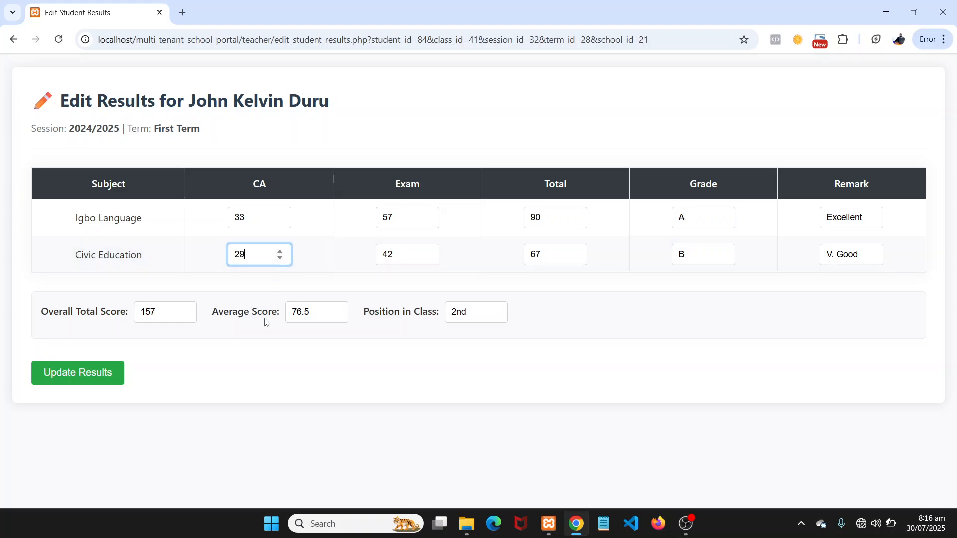
click(88, 378)
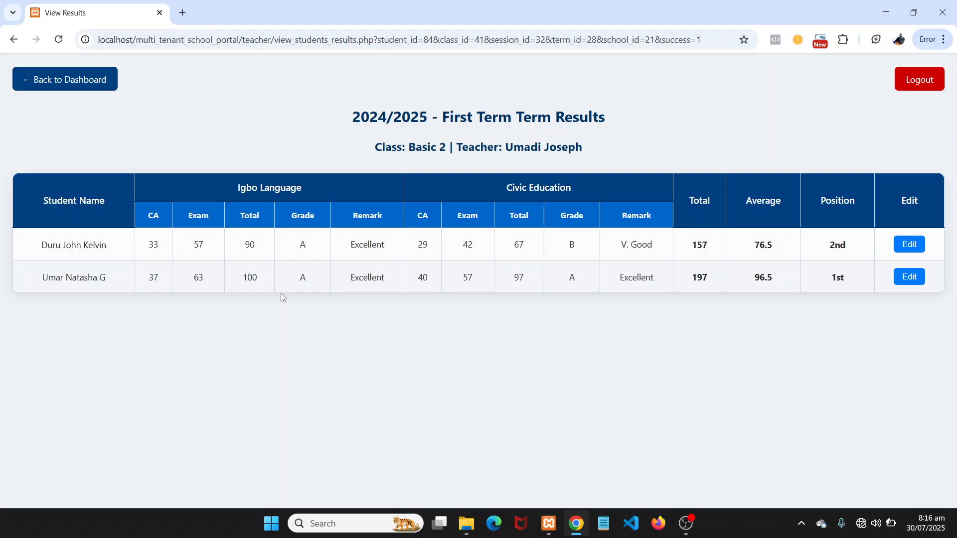
double_click(422, 244)
click(705, 377)
click(686, 523)
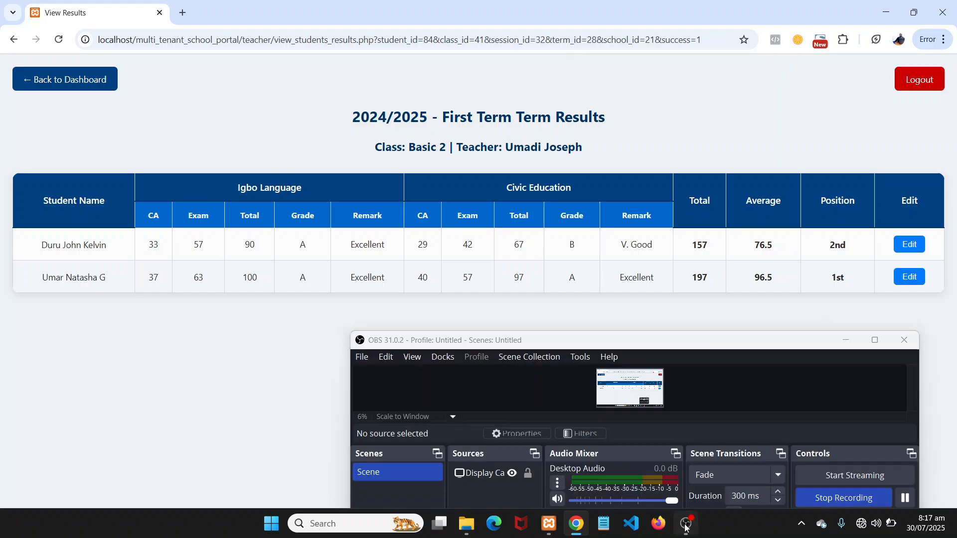